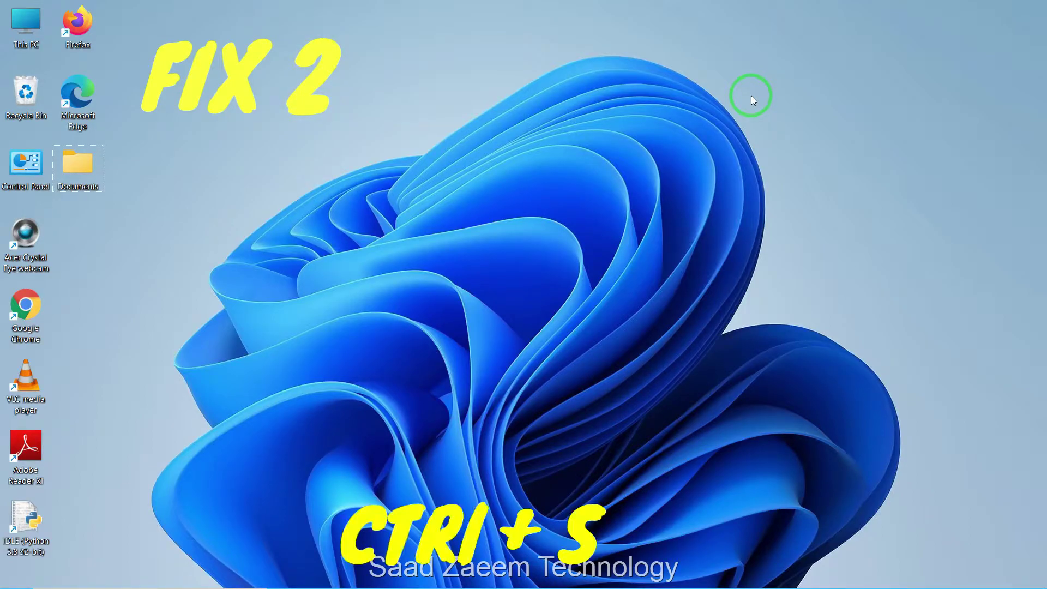
# - Review the startup programs and their status in Task Manager, and minimize it
pyautogui.hotkey('ctrl', 'shift', 'Escape')
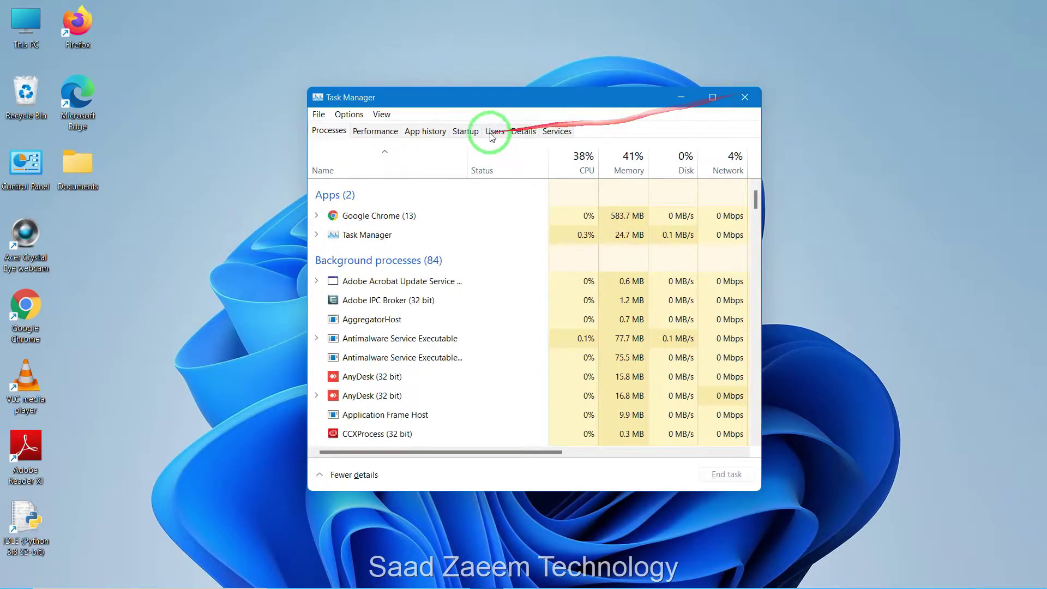
pyautogui.click(465, 131)
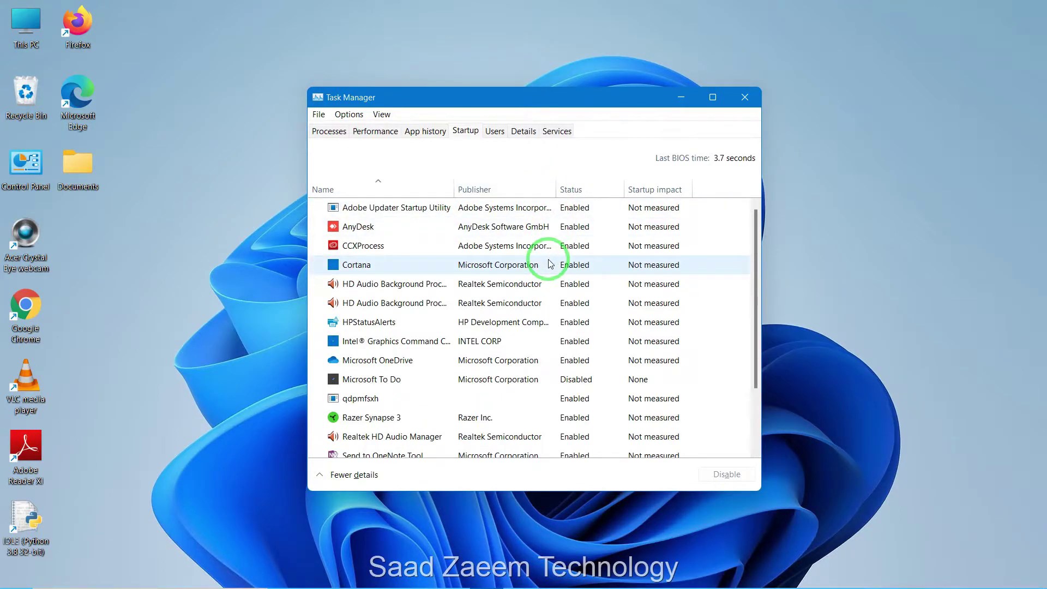
pyautogui.scroll(-1, 550, 263)
pyautogui.scroll(1, 550, 263)
pyautogui.click(681, 97)
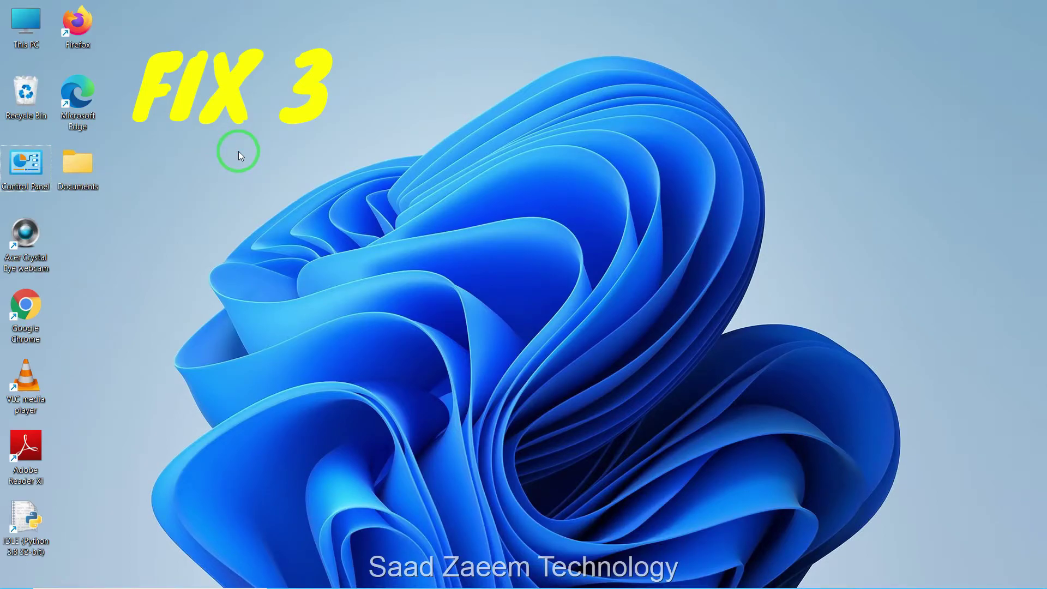
# - Open the Control Panel by running the command Control
pyautogui.press('super+r')
pyautogui.moveTo(66, 436); pyautogui.dragTo(361, 182)
pyautogui.moveTo(402, 252); pyautogui.dragTo(304, 257)
pyautogui.press('BackSpace')
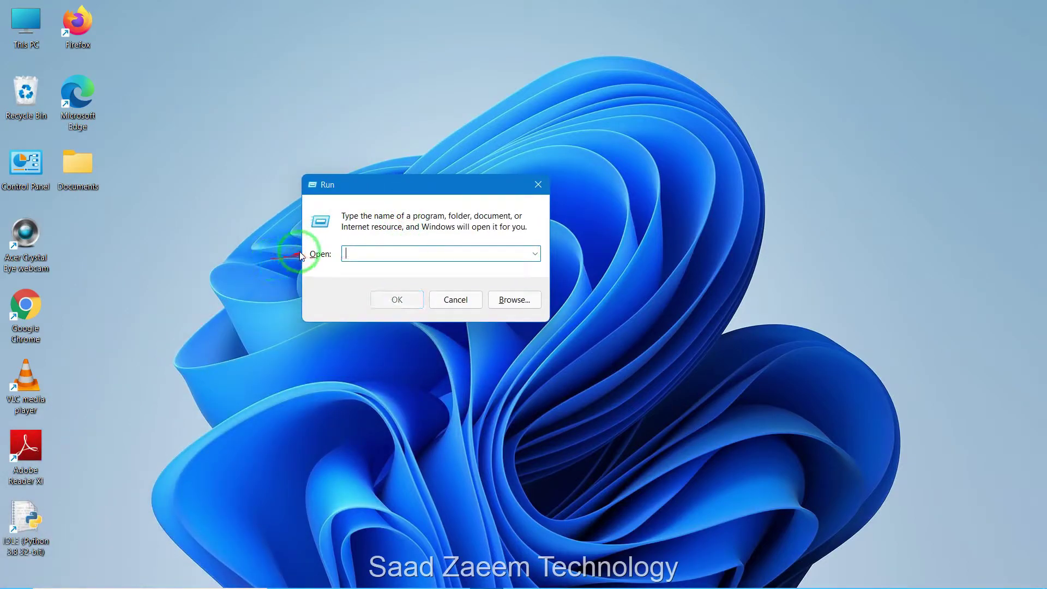
pyautogui.write('Control')
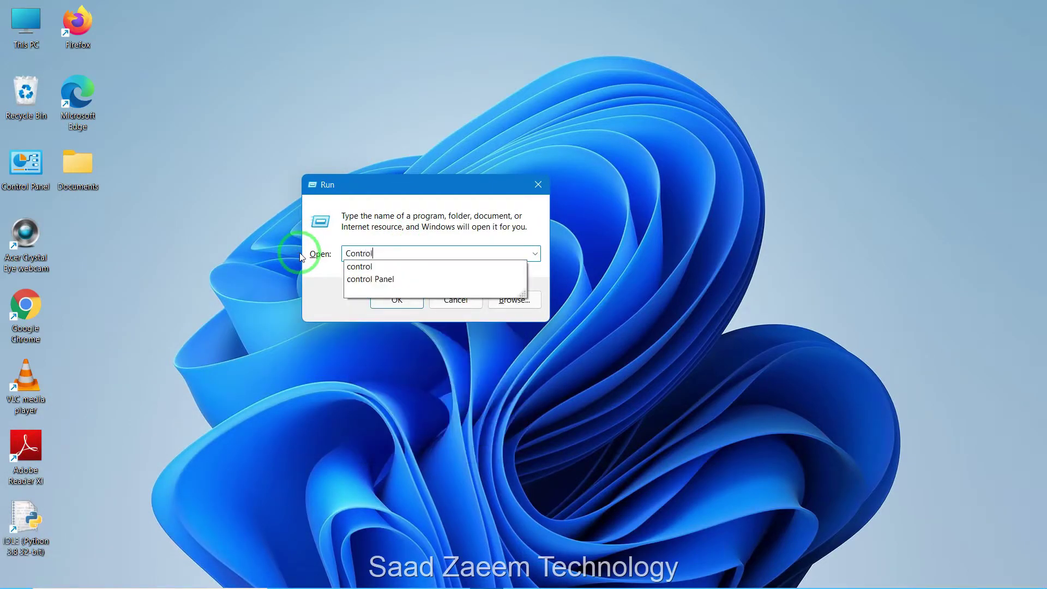
pyautogui.press('Return')
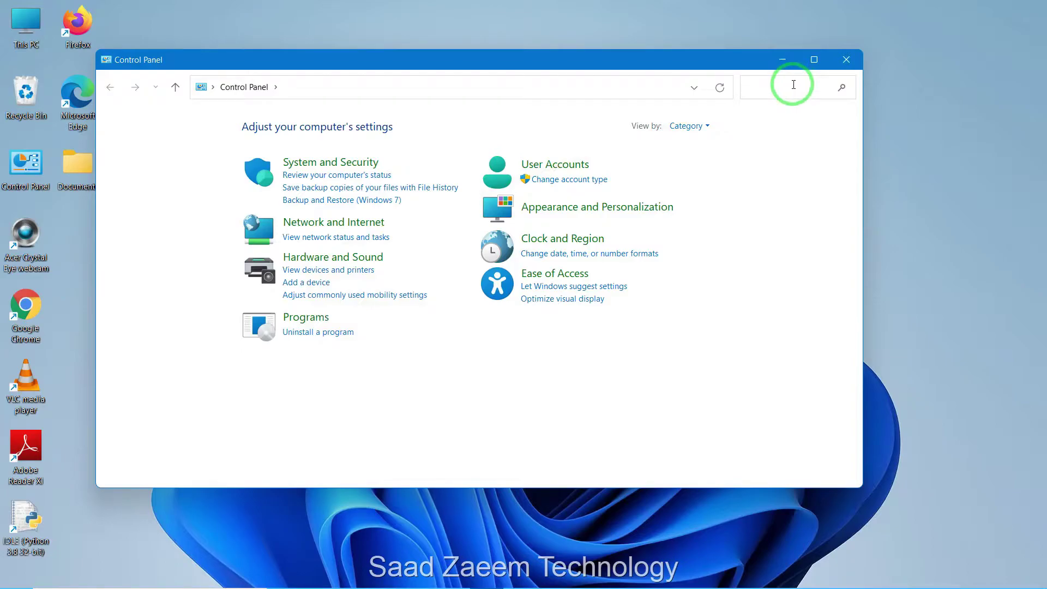
# - Search the Control Panel for the power settings, open Power Options and select the Gaming power plan
pyautogui.write('Po')
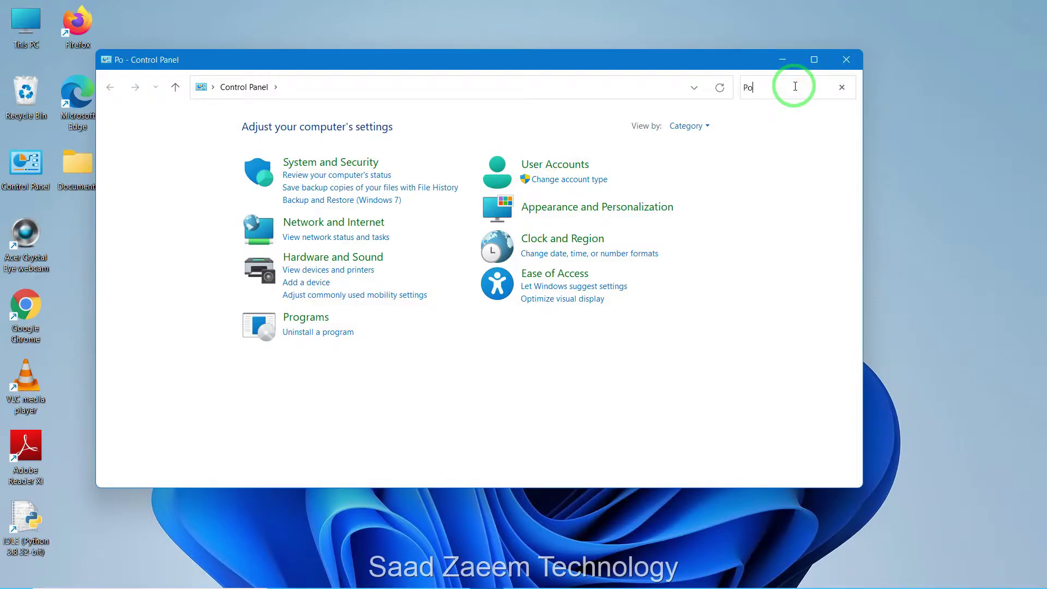
pyautogui.write('weer')
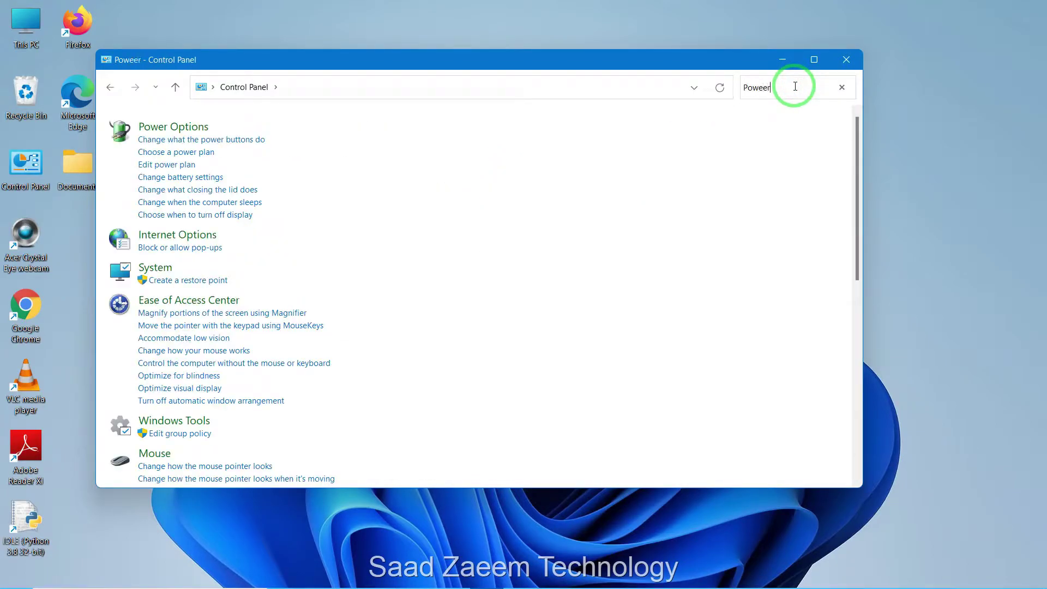
pyautogui.press('BackSpace')
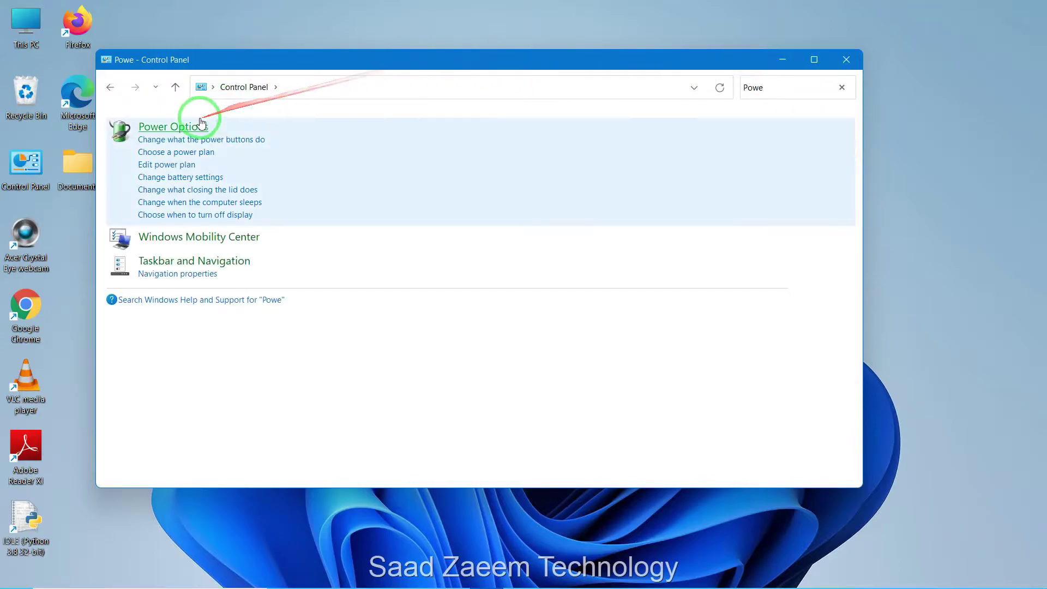
pyautogui.click(192, 127)
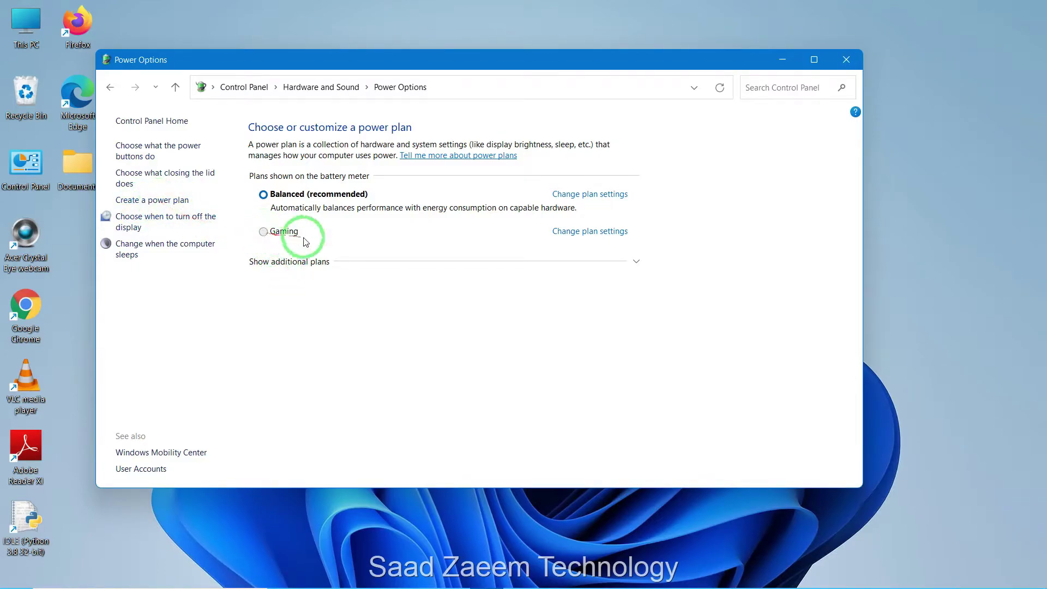
pyautogui.click(268, 236)
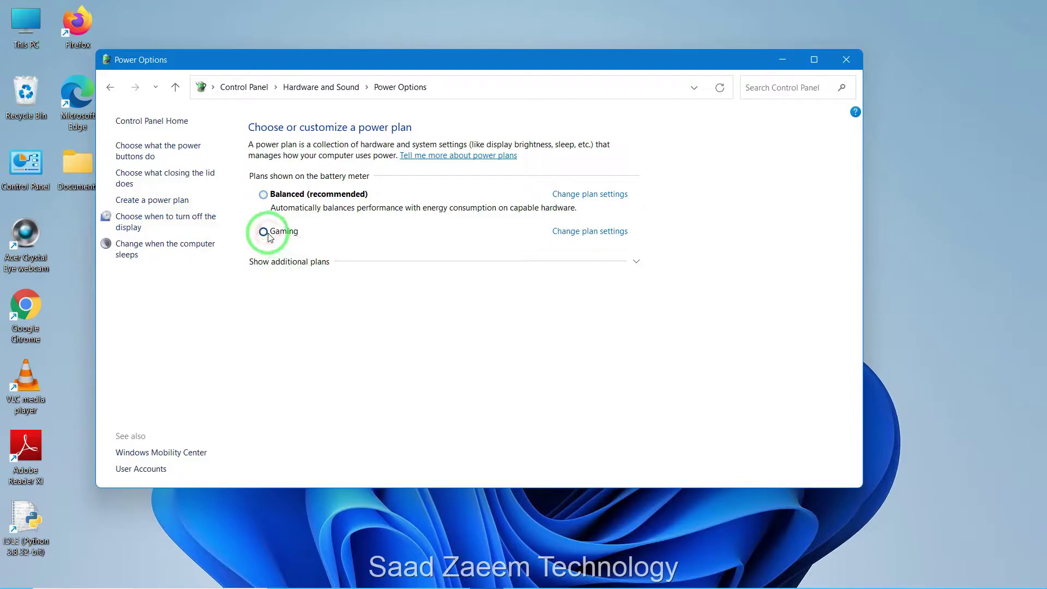
# - Create a power plan based on High performance, keeping the plan name My Custom Plan 2
pyautogui.click(179, 201)
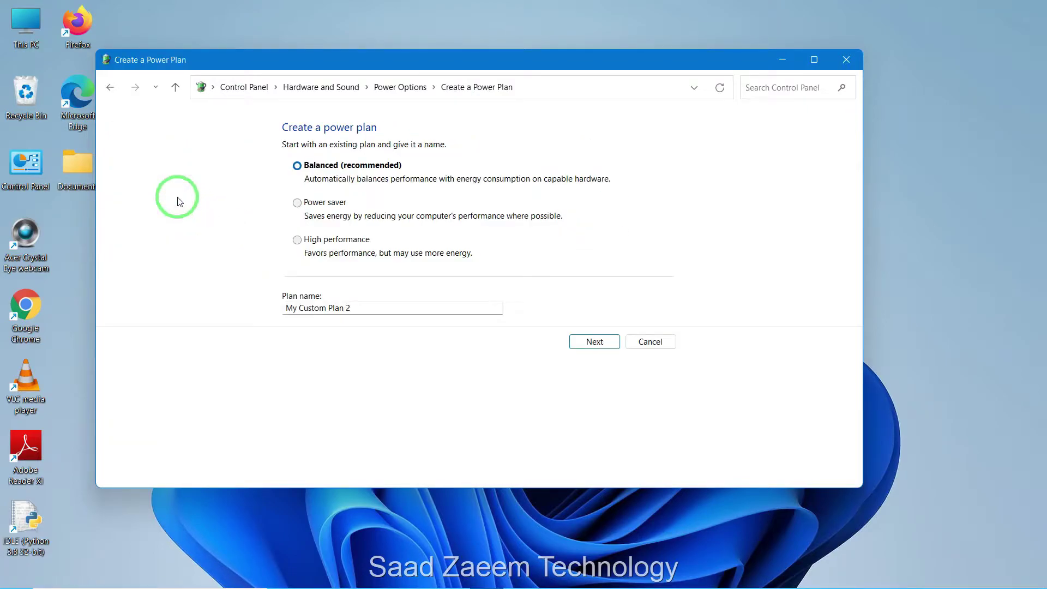
pyautogui.click(298, 240)
pyautogui.moveTo(351, 307); pyautogui.dragTo(549, 310)
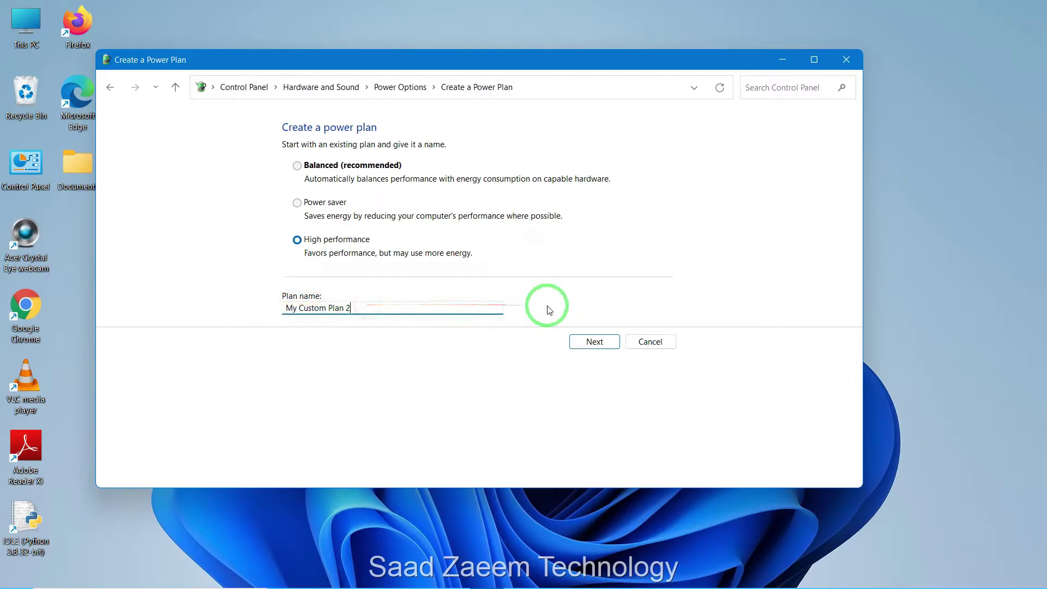
pyautogui.click(594, 342)
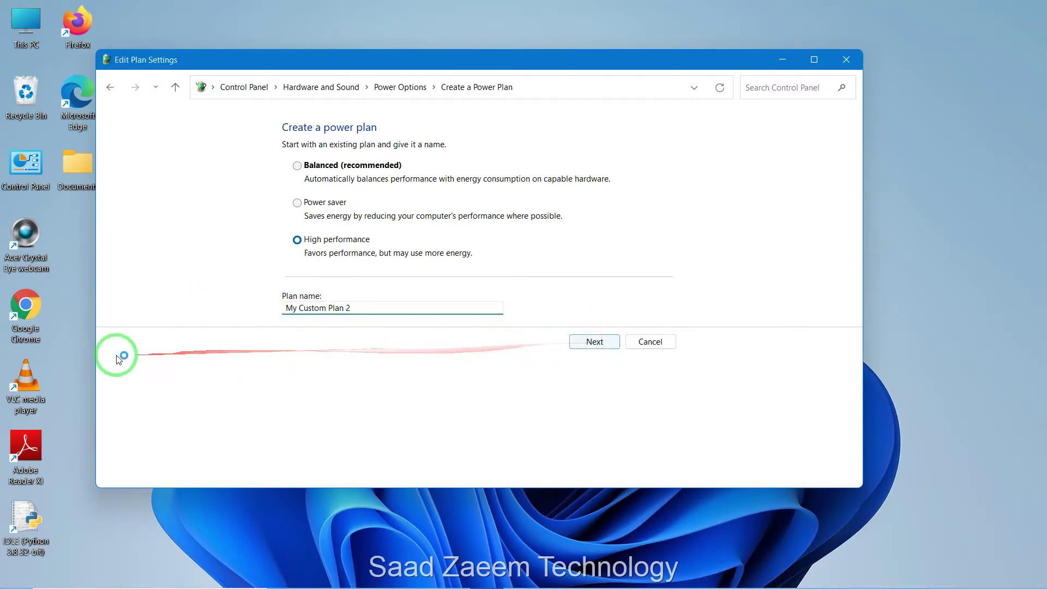
pyautogui.click(580, 271)
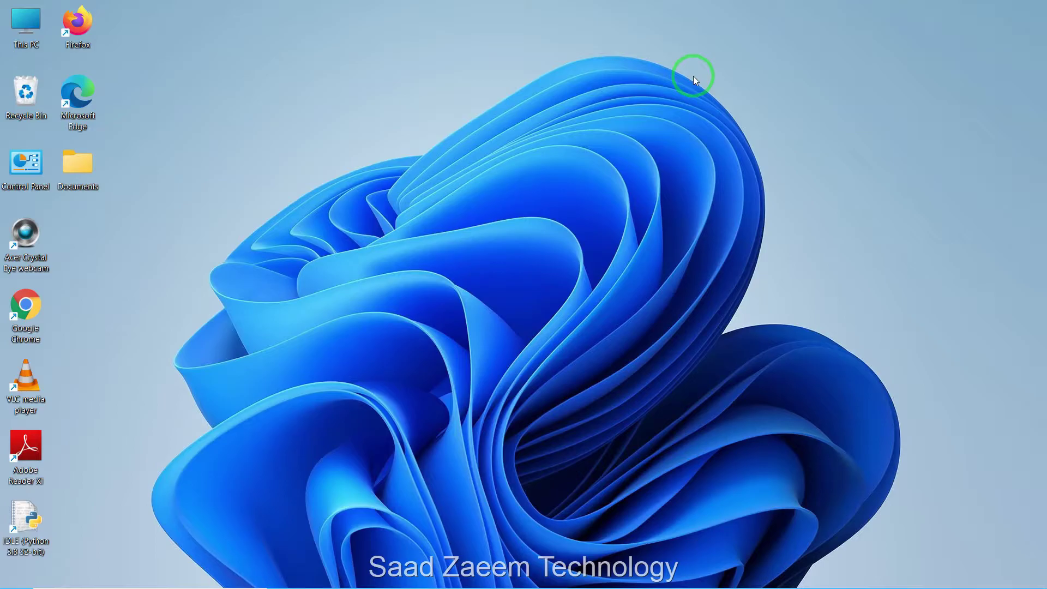
pyautogui.click(694, 80)
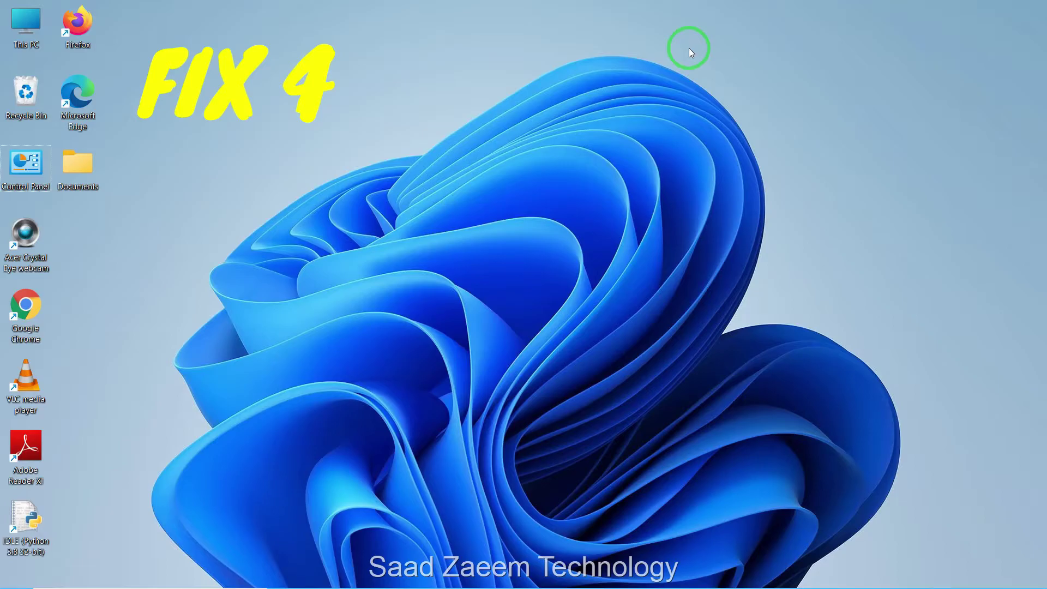
# - Open the Windows Temp folder by running Temp, and look through its files
pyautogui.press('super+r')
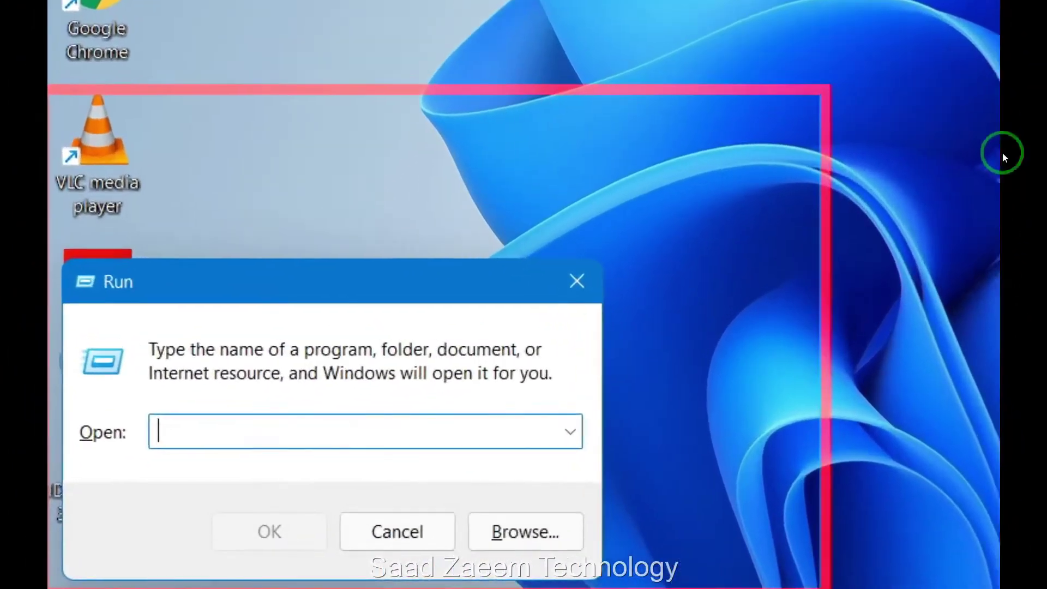
pyautogui.write('Temp')
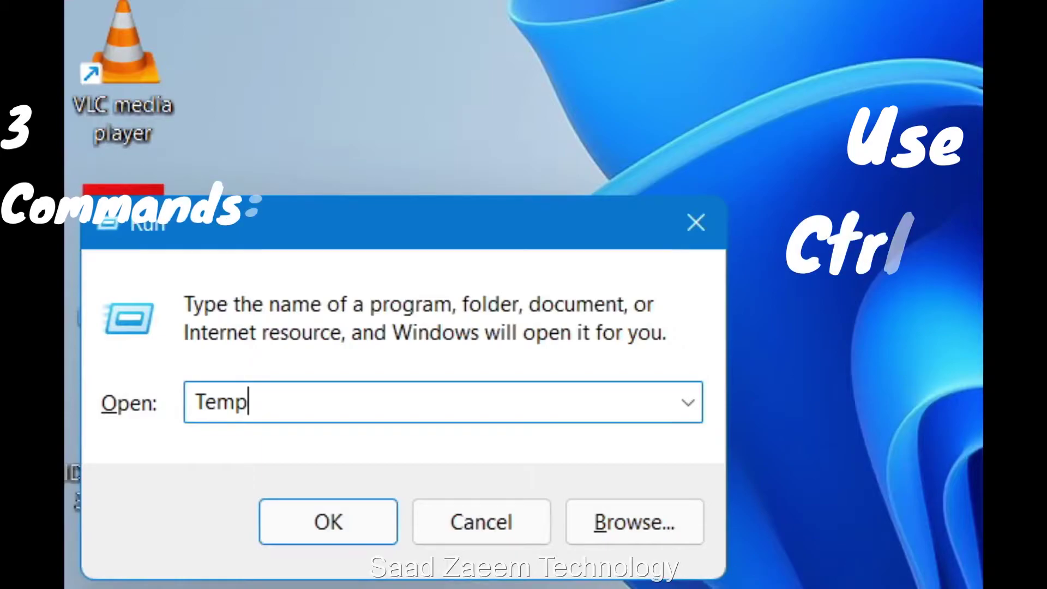
pyautogui.press('Return')
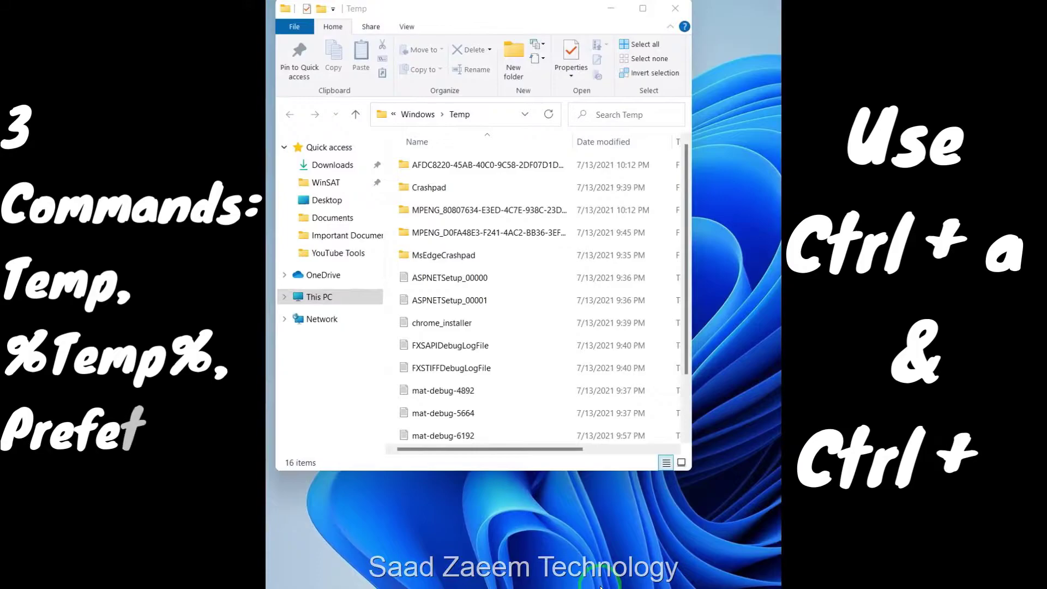
pyautogui.scroll(-1, 632, 428)
pyautogui.scroll(1, 630, 427)
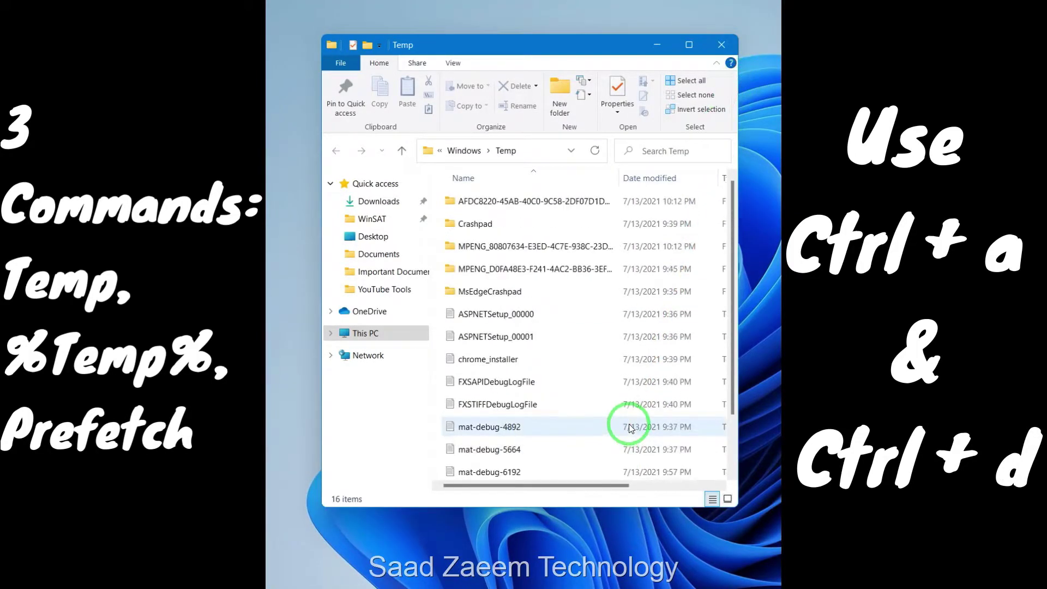
pyautogui.scroll(-1, 631, 427)
pyautogui.scroll(1, 631, 427)
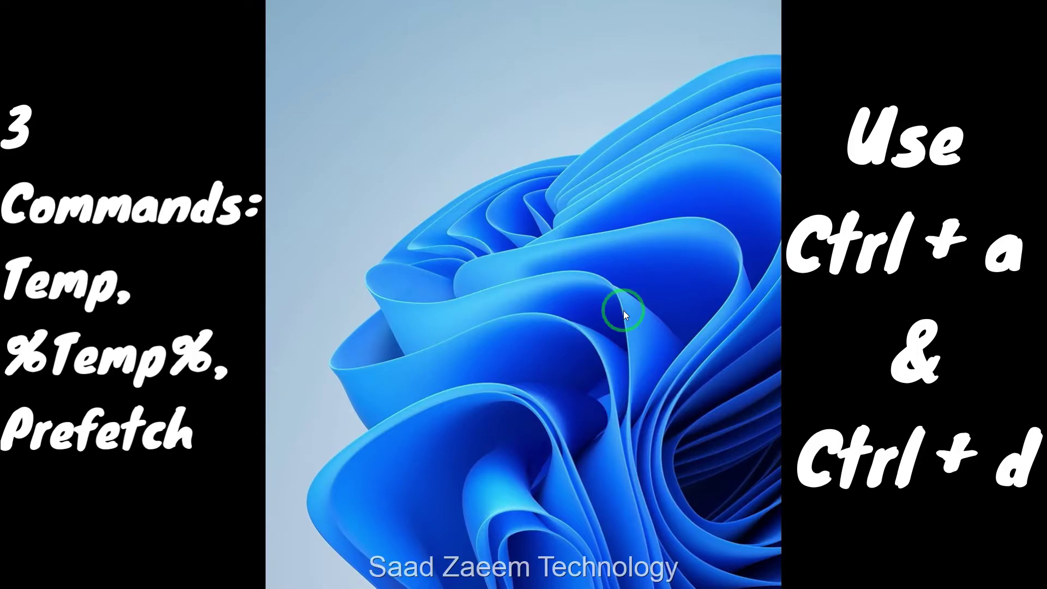
# - Open the local user Temp folder by running %Temp%
pyautogui.press('super+r')
pyautogui.moveTo(315, 442); pyautogui.dragTo(526, 214)
pyautogui.press('BackSpace')
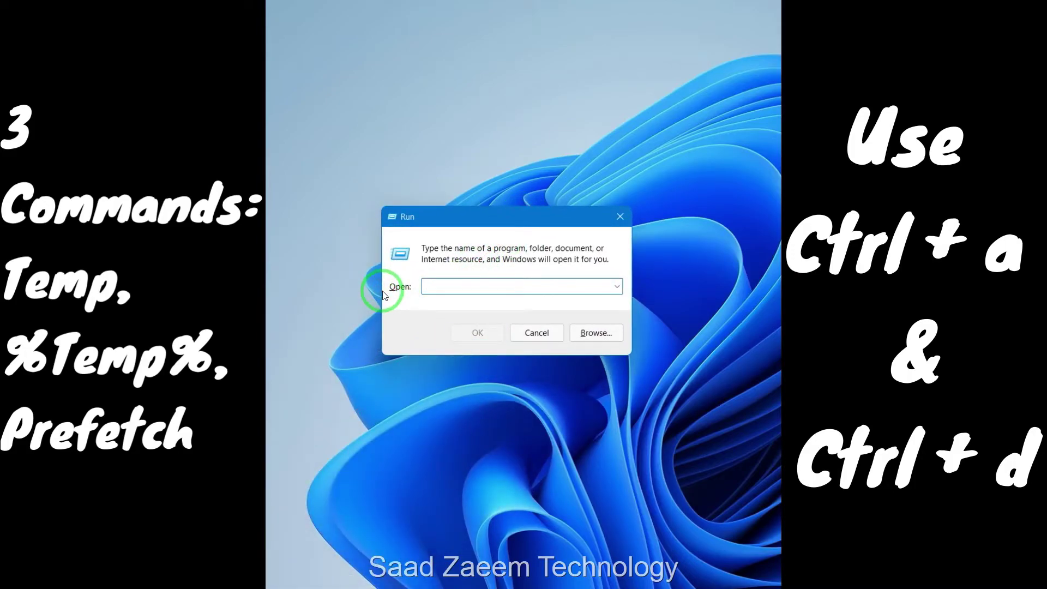
pyautogui.write('%')
pyautogui.press('Down')
pyautogui.press('Down')
pyautogui.press('Return')
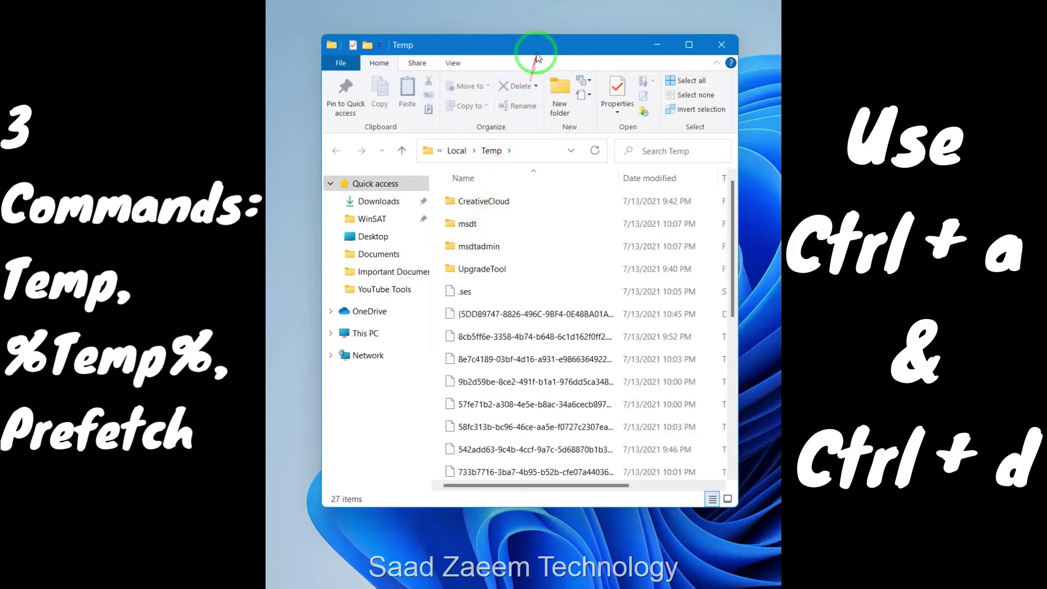
pyautogui.moveTo(537, 55); pyautogui.dragTo(552, 37)
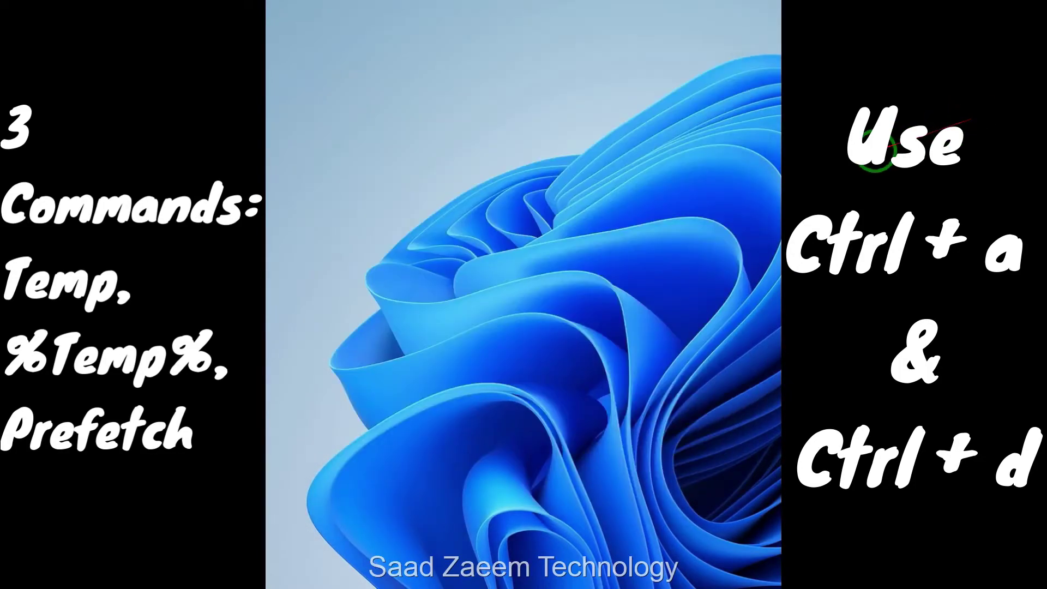
# - Open the Windows Prefetch folder by running prefetch, and grant permanent access to it
pyautogui.press('super+r')
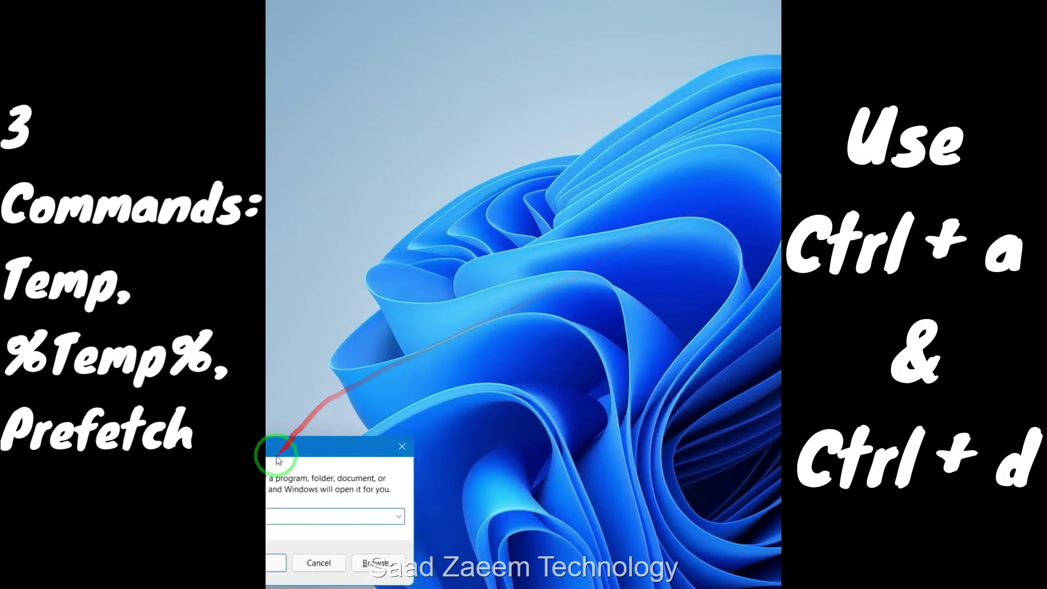
pyautogui.moveTo(283, 446); pyautogui.dragTo(560, 176)
pyautogui.press('BackSpace')
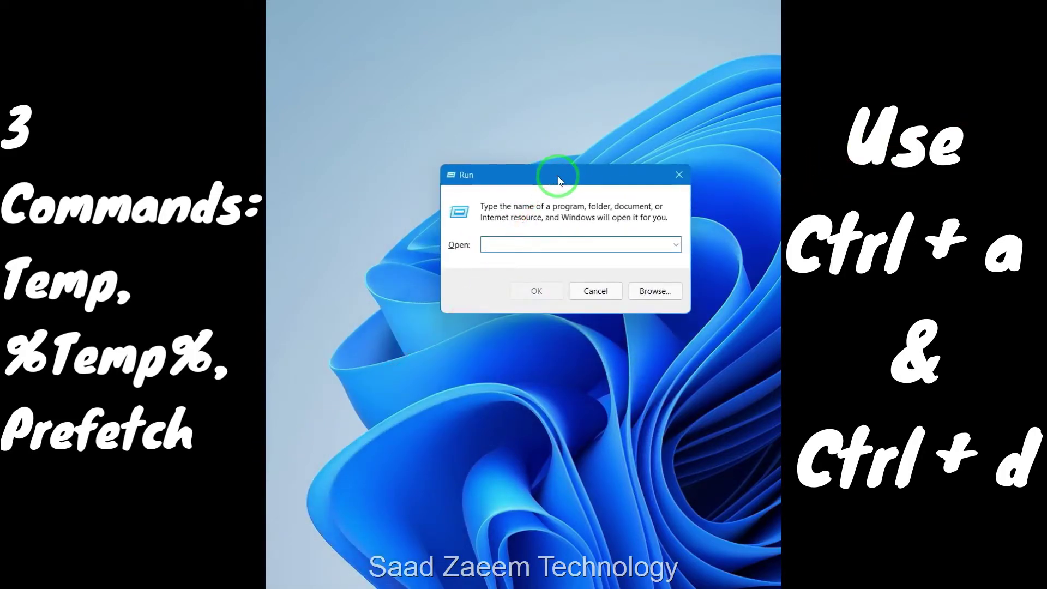
pyautogui.write('prefetch')
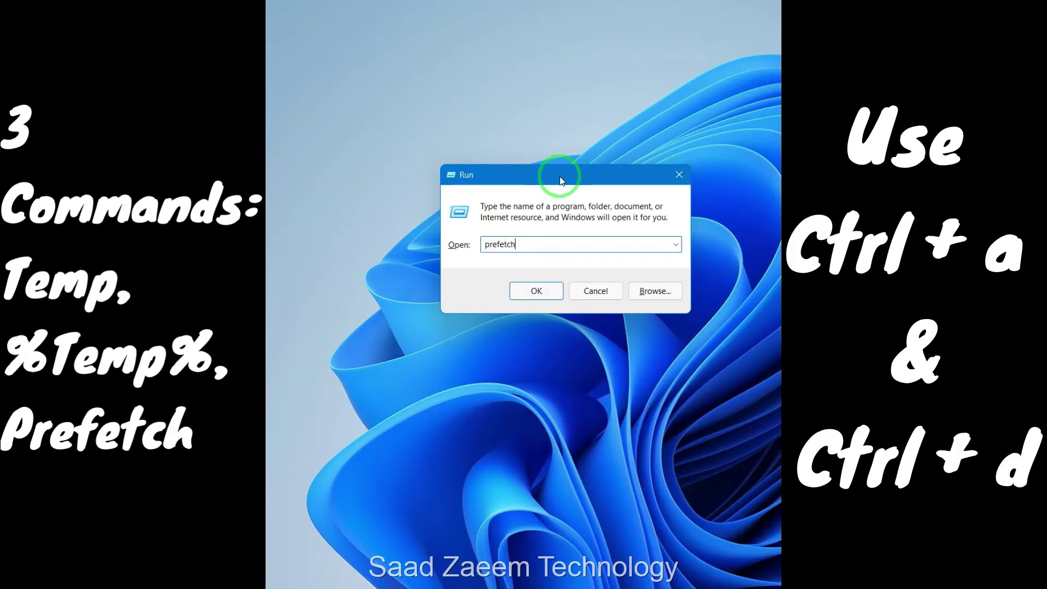
pyautogui.press('Return')
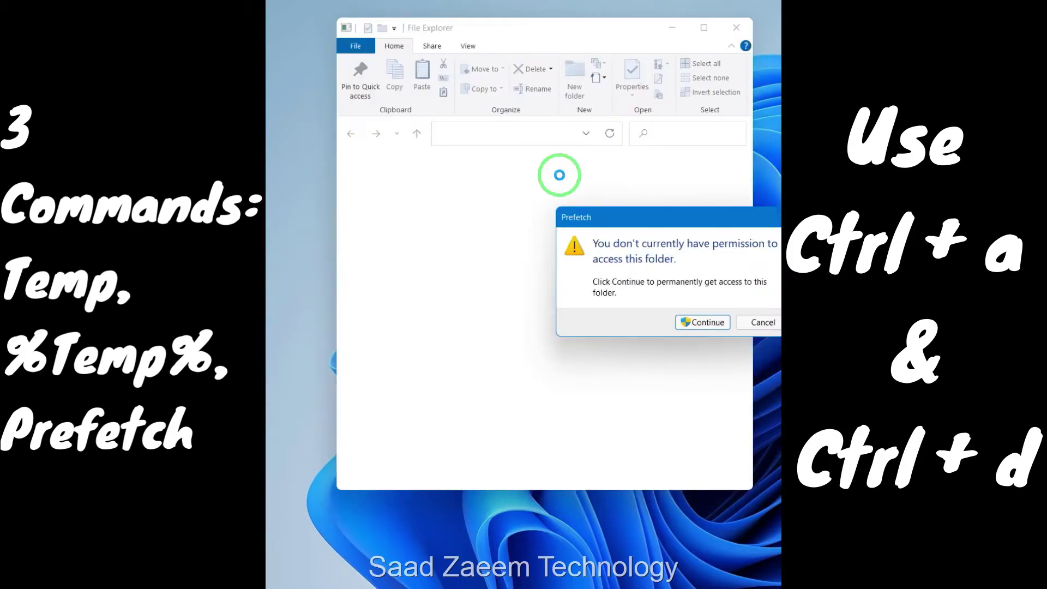
pyautogui.moveTo(588, 217); pyautogui.dragTo(532, 200)
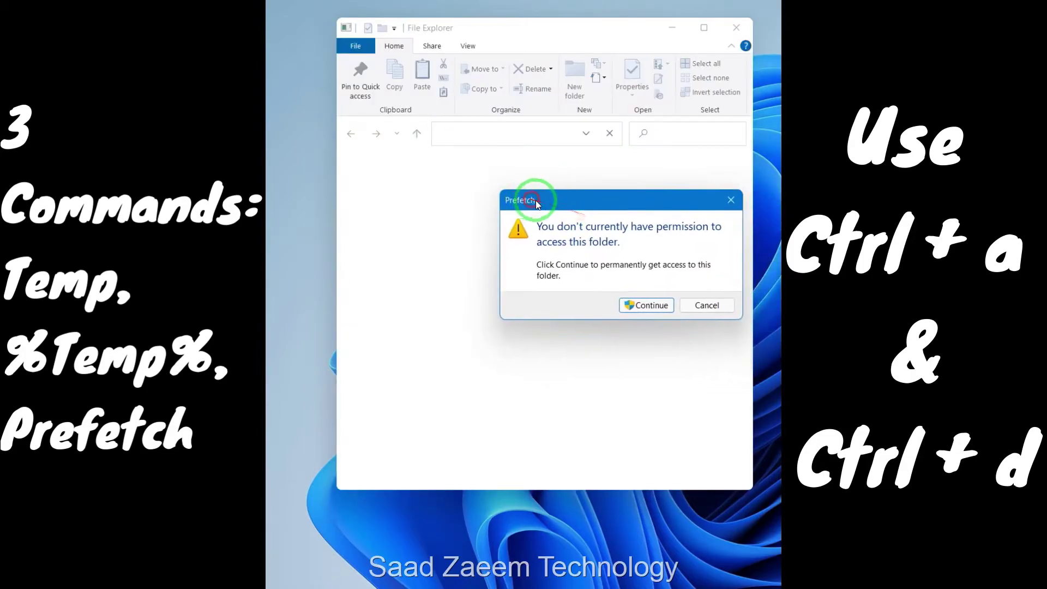
pyautogui.click(633, 307)
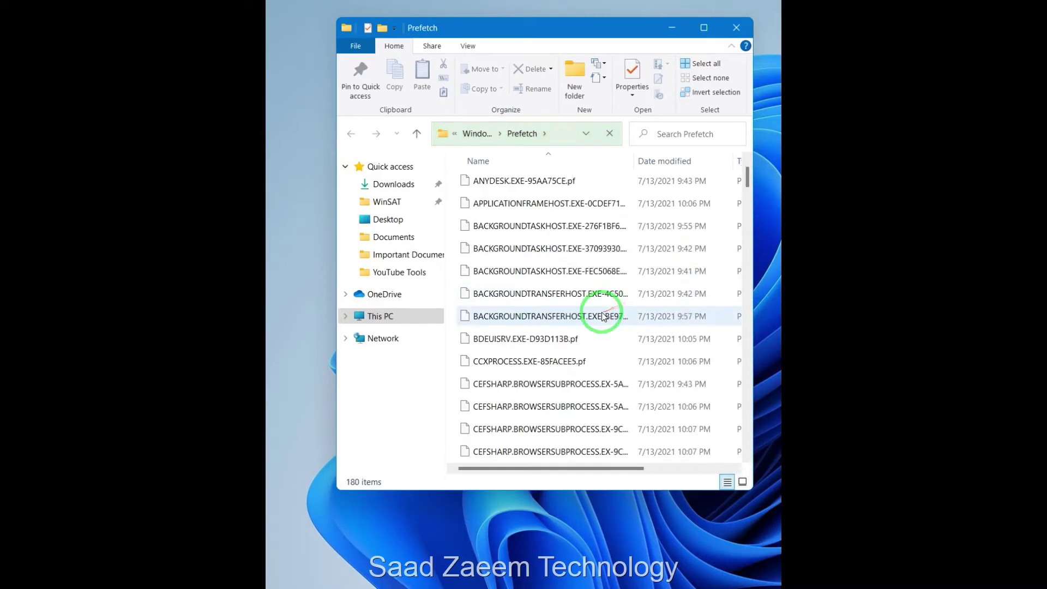
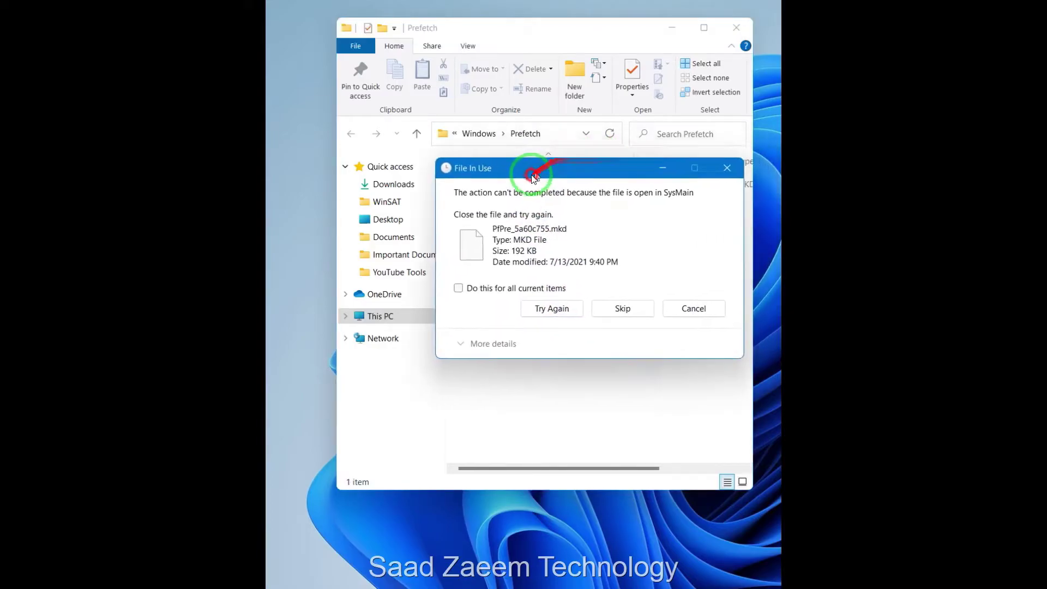
# - Finish deleting the Prefetch files, skipping all items that are in use, and close the folder
pyautogui.moveTo(540, 172); pyautogui.dragTo(504, 243)
pyautogui.click(428, 356)
pyautogui.click(592, 380)
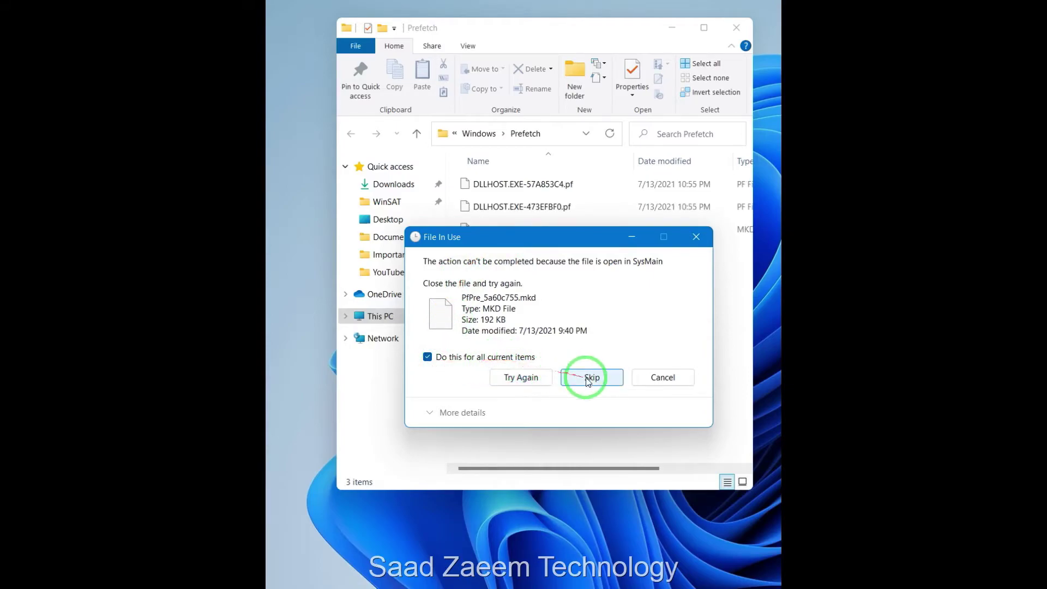
pyautogui.click(587, 379)
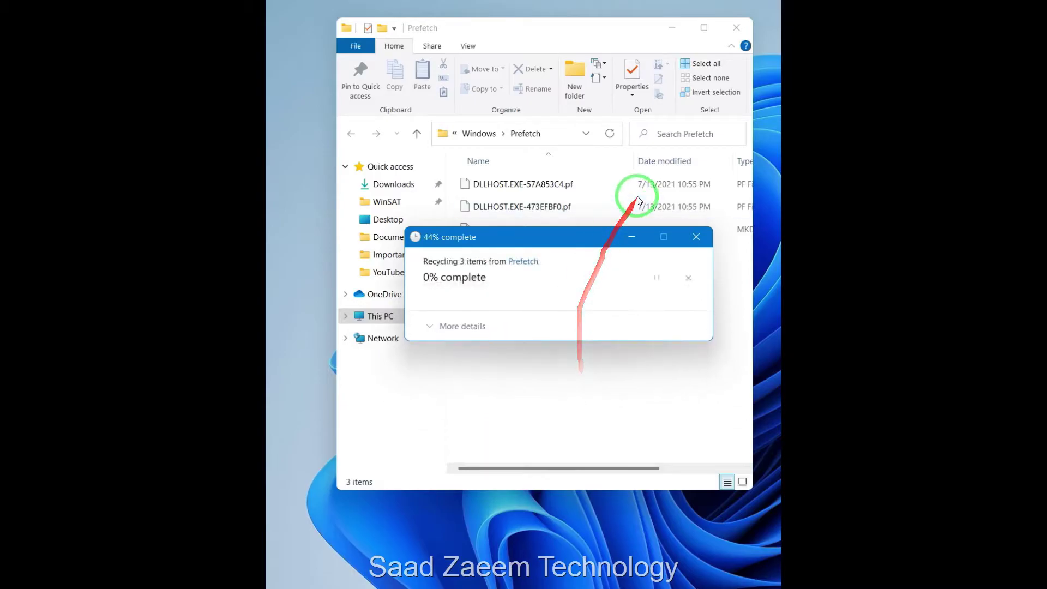
pyautogui.click(737, 28)
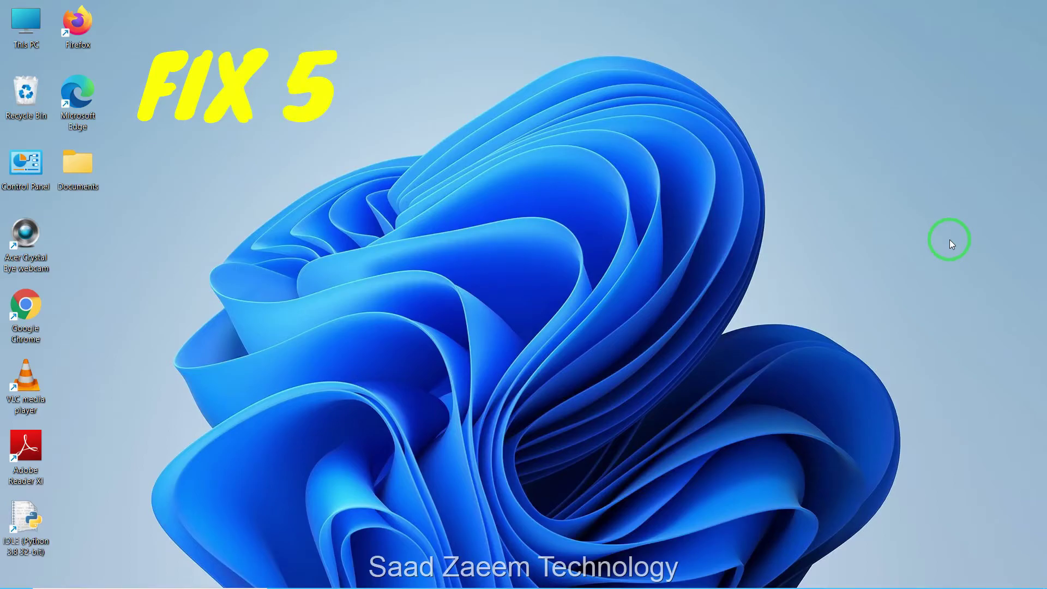
# - Open This PC in File Explorer and bring up the properties of the C: drive
pyautogui.rightClick(15, 25)
pyautogui.doubleClick(27, 20)
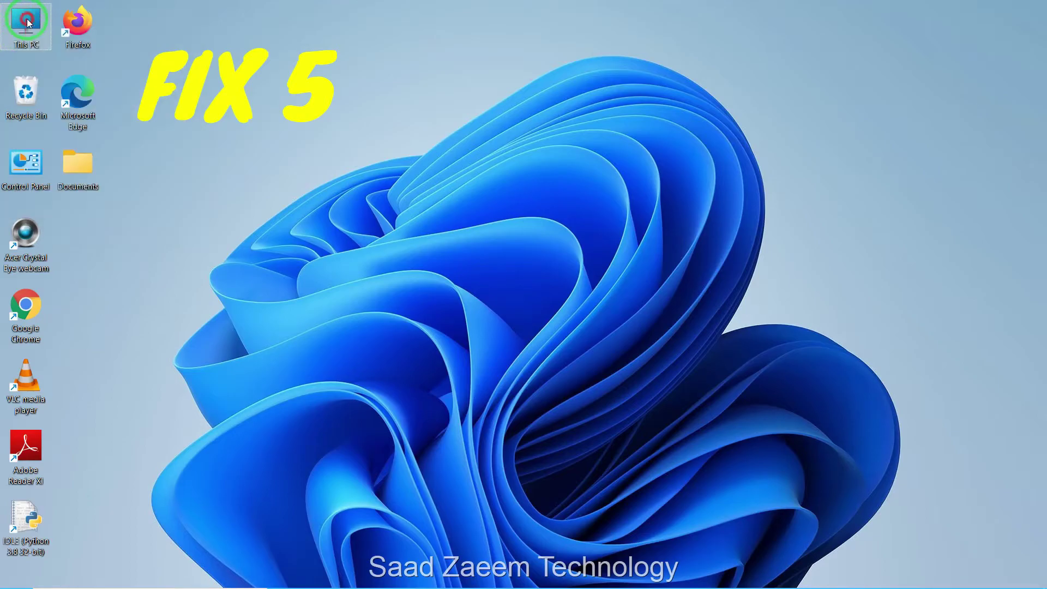
pyautogui.moveTo(469, 36); pyautogui.dragTo(532, 31)
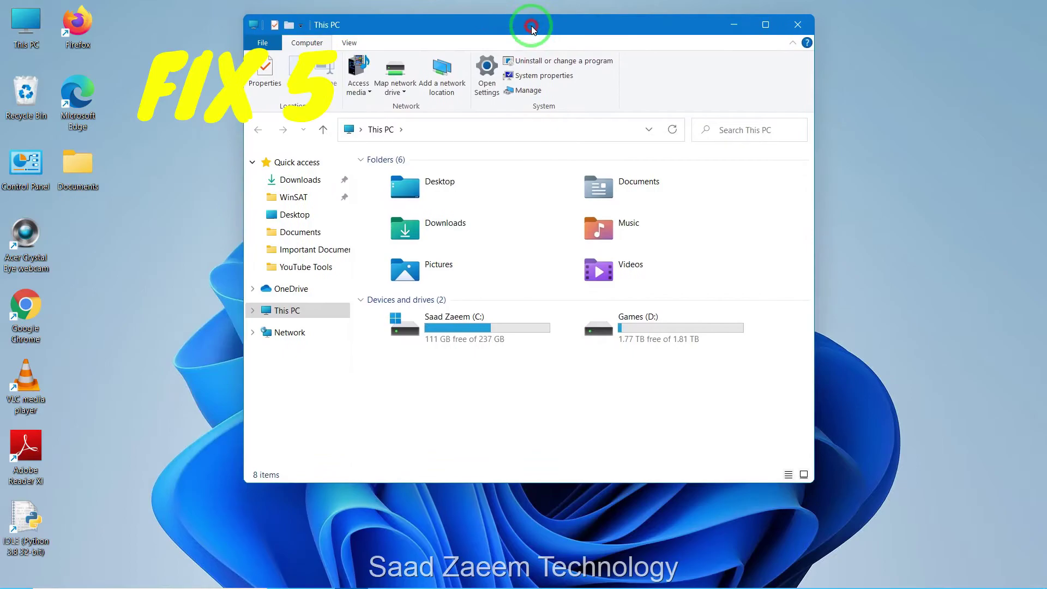
pyautogui.click(472, 343)
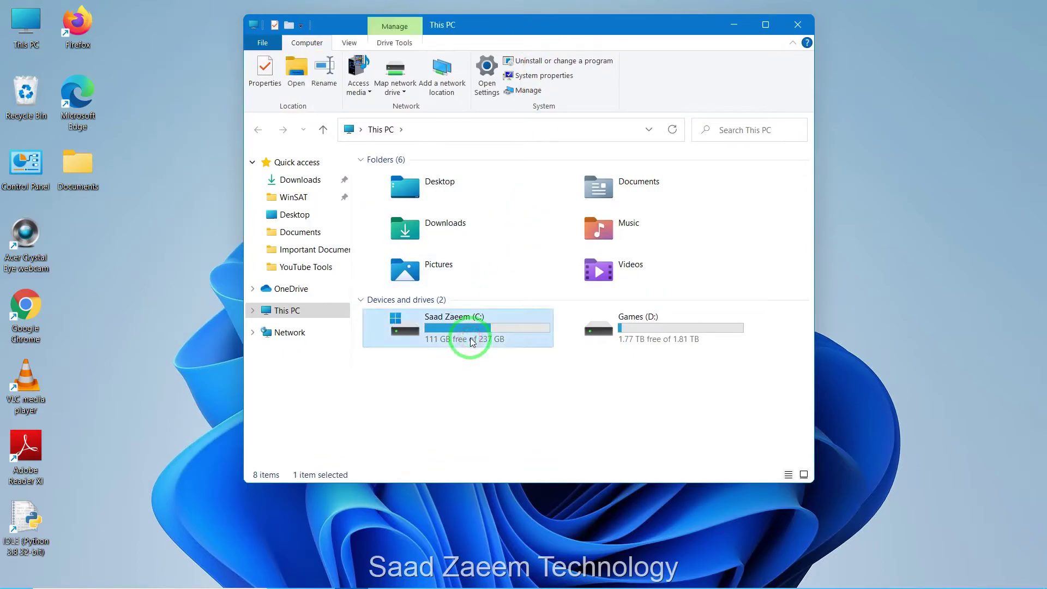
pyautogui.rightClick(474, 326)
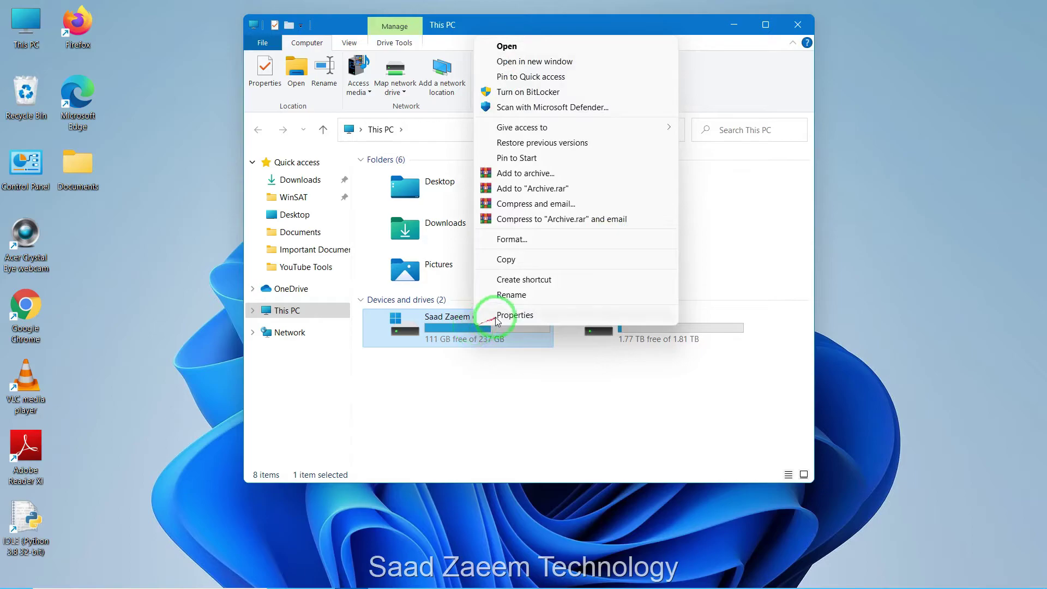
pyautogui.click(499, 317)
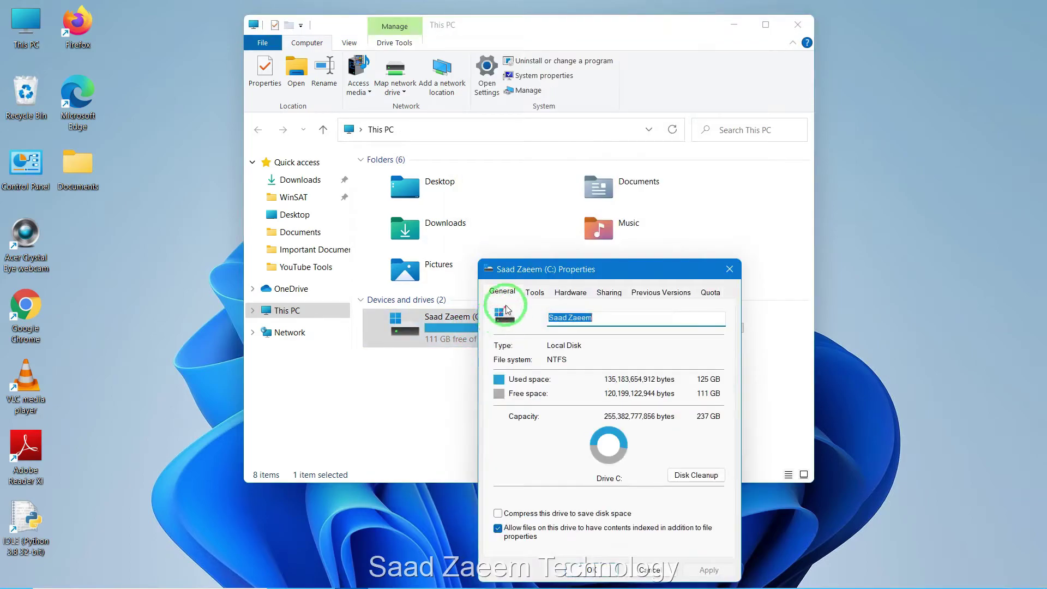
pyautogui.moveTo(537, 269); pyautogui.dragTo(572, 137)
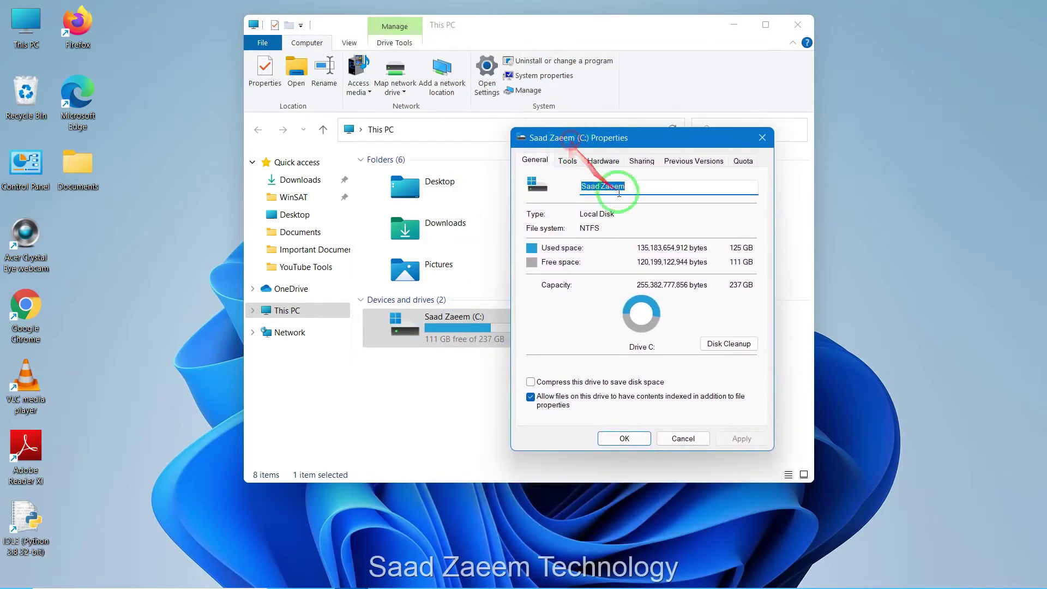
# - Run Disk Cleanup on the C: drive, permanently deleting the preselected files, and close the drive properties and File Explorer
pyautogui.click(727, 345)
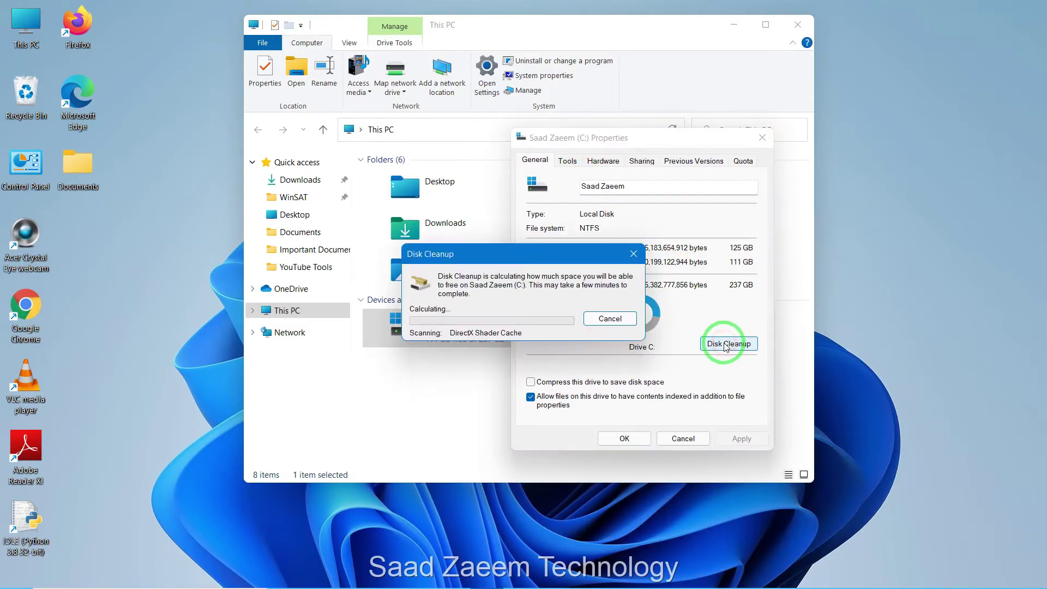
pyautogui.moveTo(216, 77); pyautogui.dragTo(446, 112)
pyautogui.scroll(-2, 424, 229)
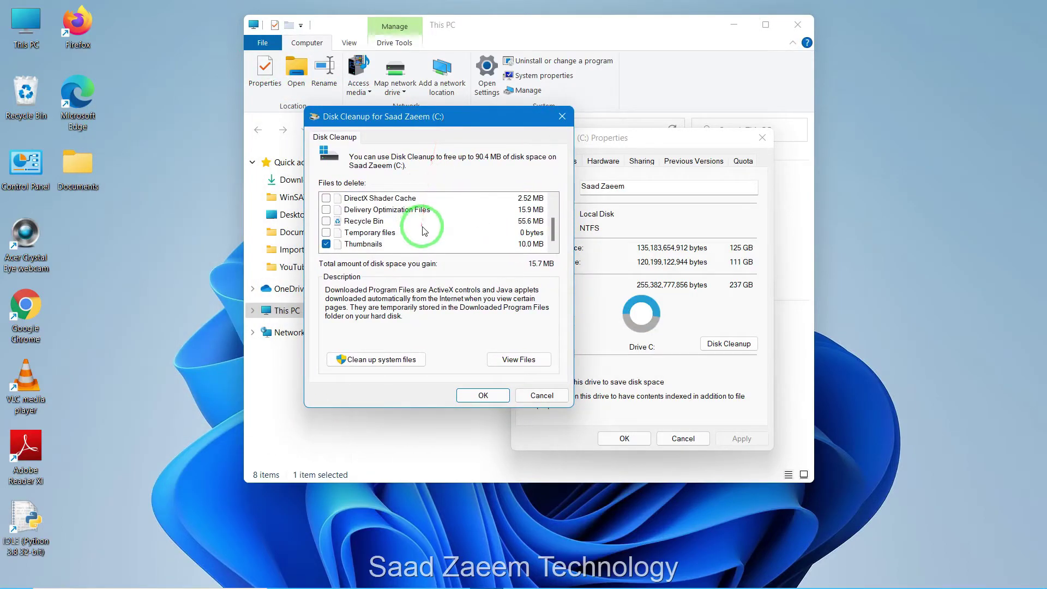
pyautogui.scroll(2, 424, 230)
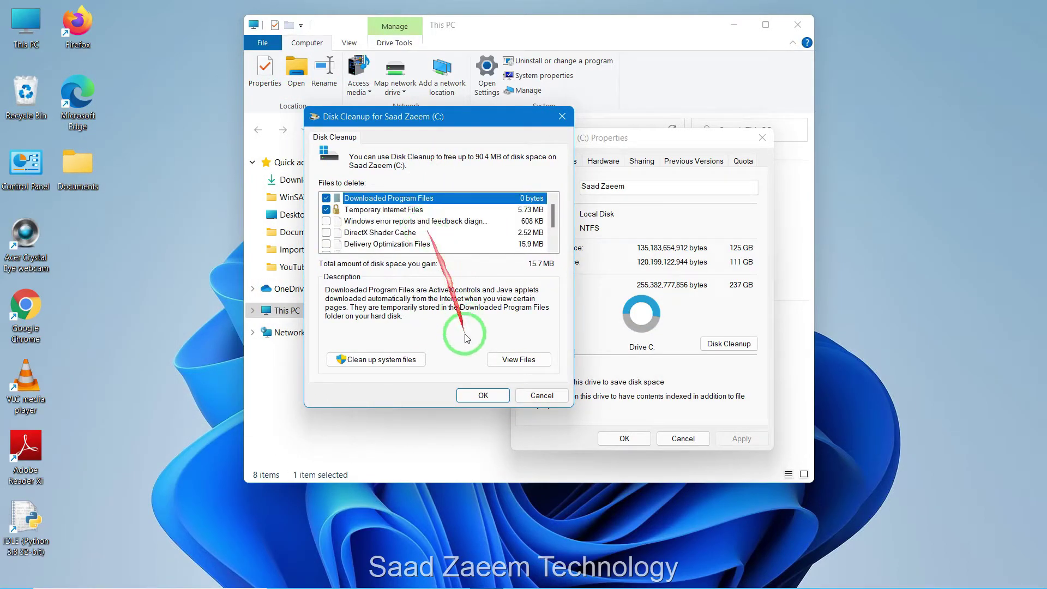
pyautogui.click(480, 397)
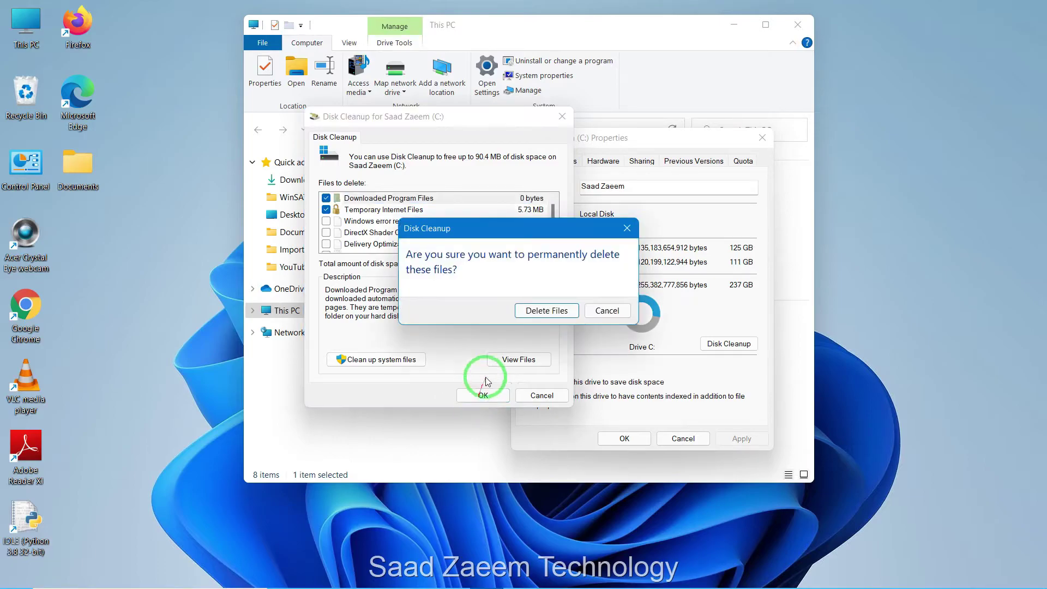
pyautogui.click(539, 317)
pyautogui.moveTo(474, 251); pyautogui.dragTo(323, 149)
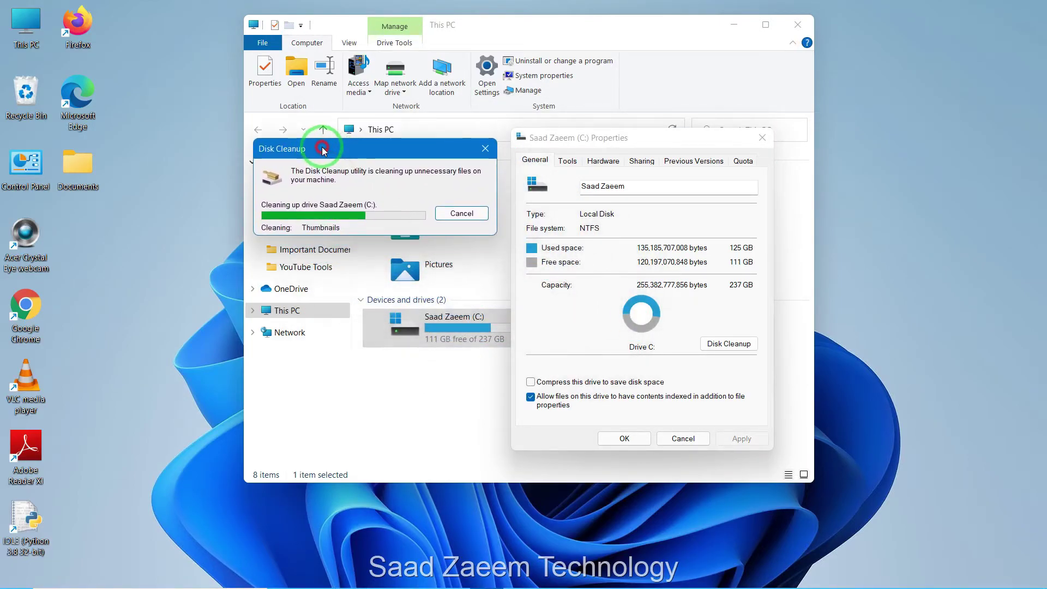
pyautogui.click(624, 435)
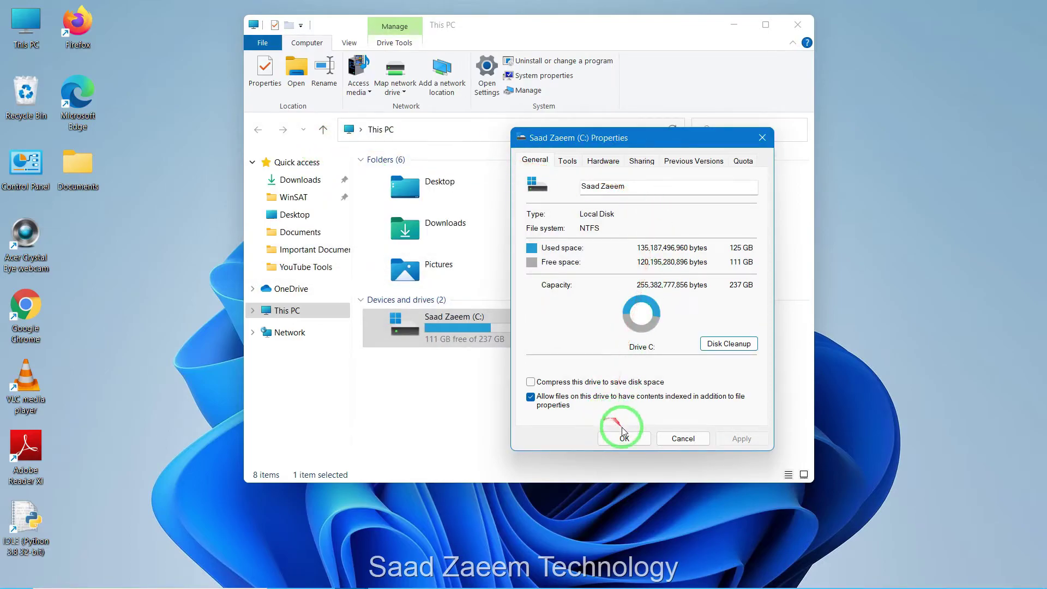
pyautogui.click(617, 426)
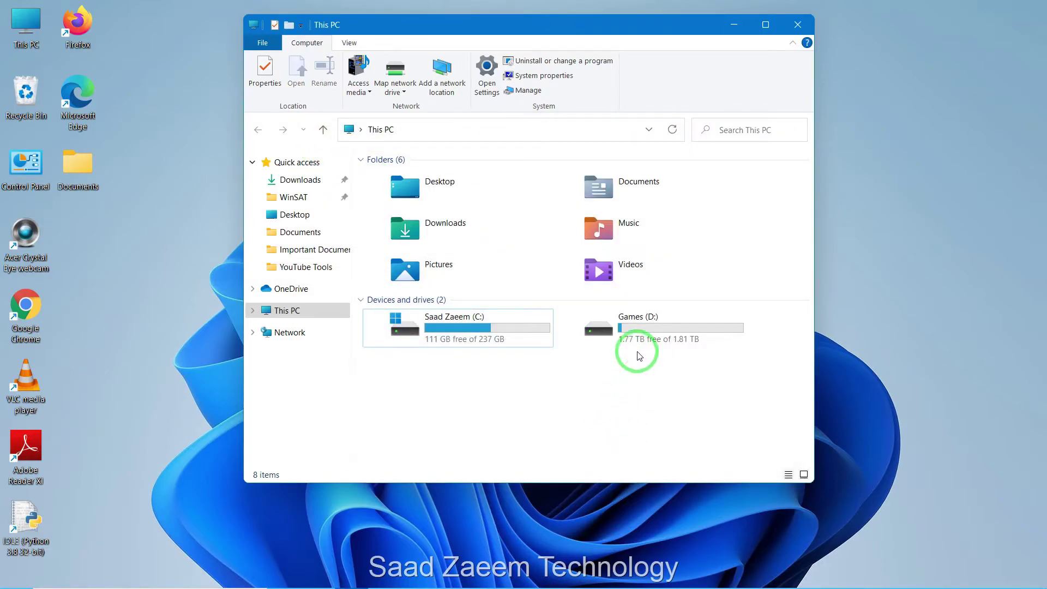
pyautogui.hotkey('alt', 'F4')
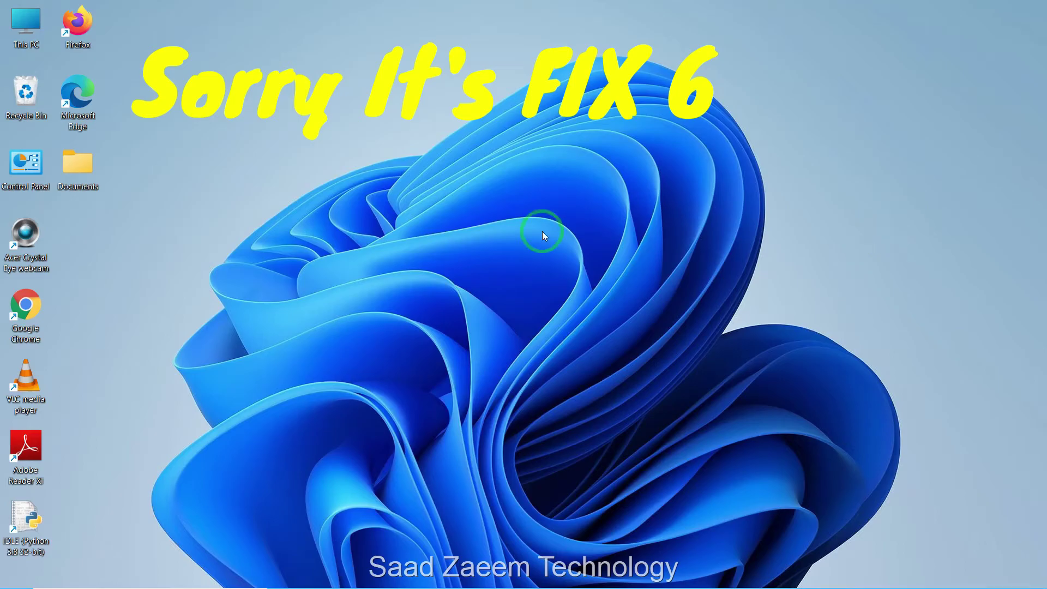
# - Open the list of installed programs in Control Panel, look through it for unneeded software, and select Adobe Reader XI
pyautogui.doubleClick(14, 168)
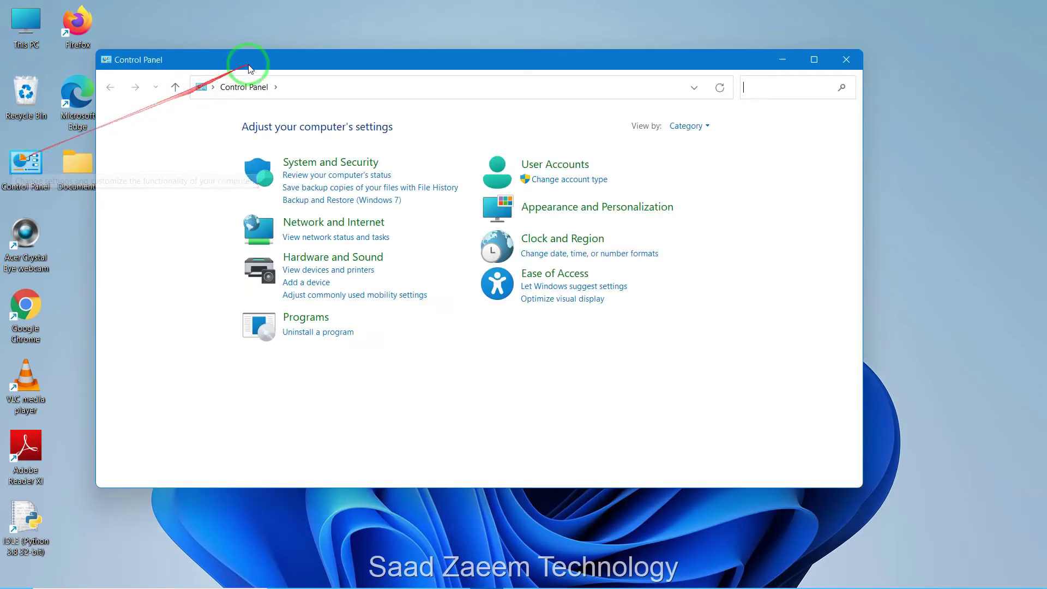
pyautogui.moveTo(252, 65); pyautogui.dragTo(293, 57)
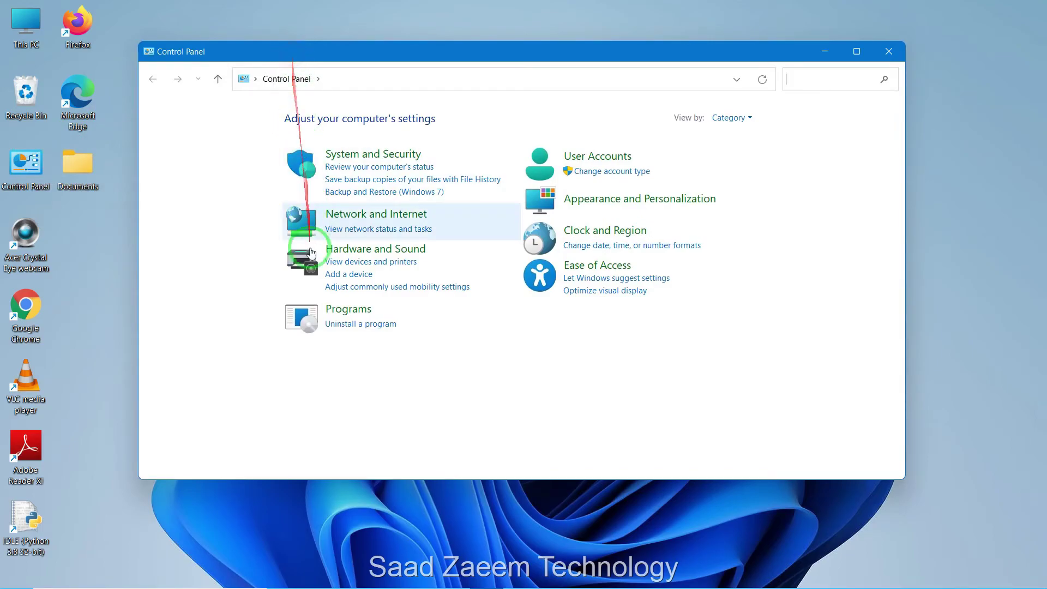
pyautogui.click(358, 325)
pyautogui.scroll(-6, 353, 306)
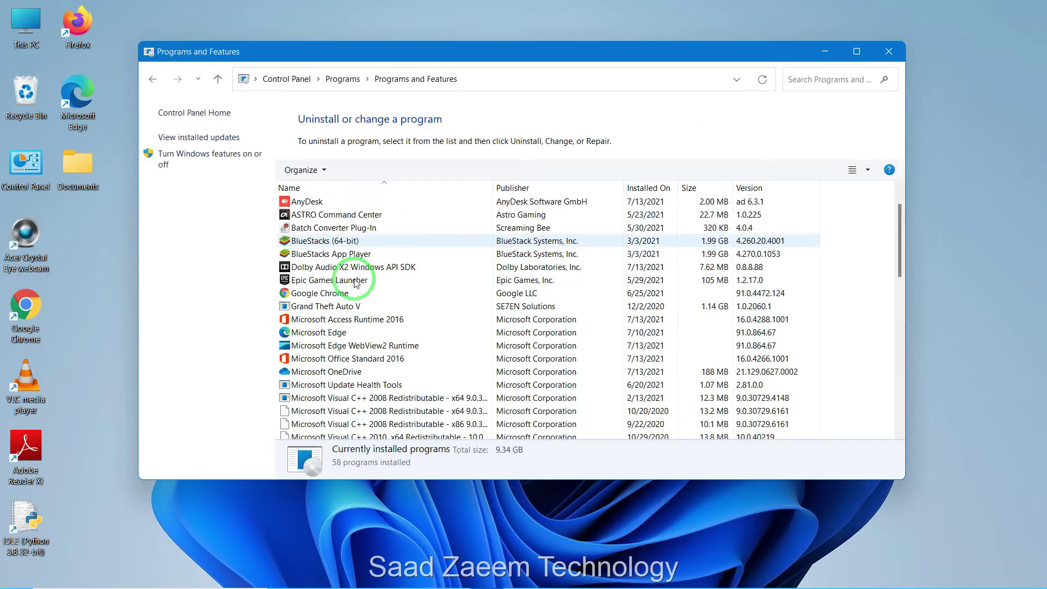
pyautogui.scroll(-5, 354, 284)
pyautogui.scroll(7, 355, 284)
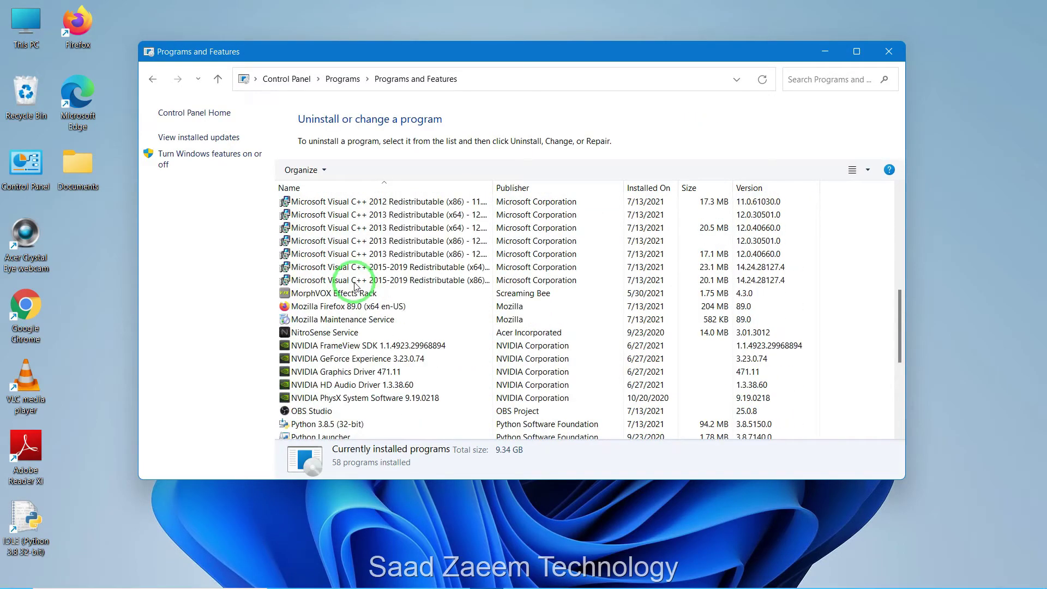
pyautogui.scroll(3, 355, 285)
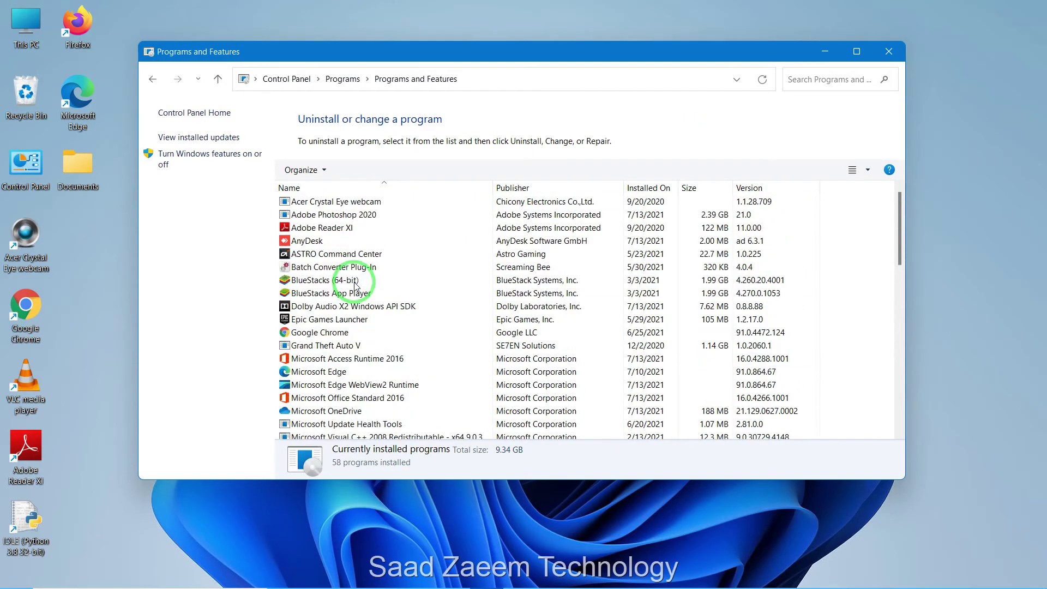
pyautogui.click(345, 229)
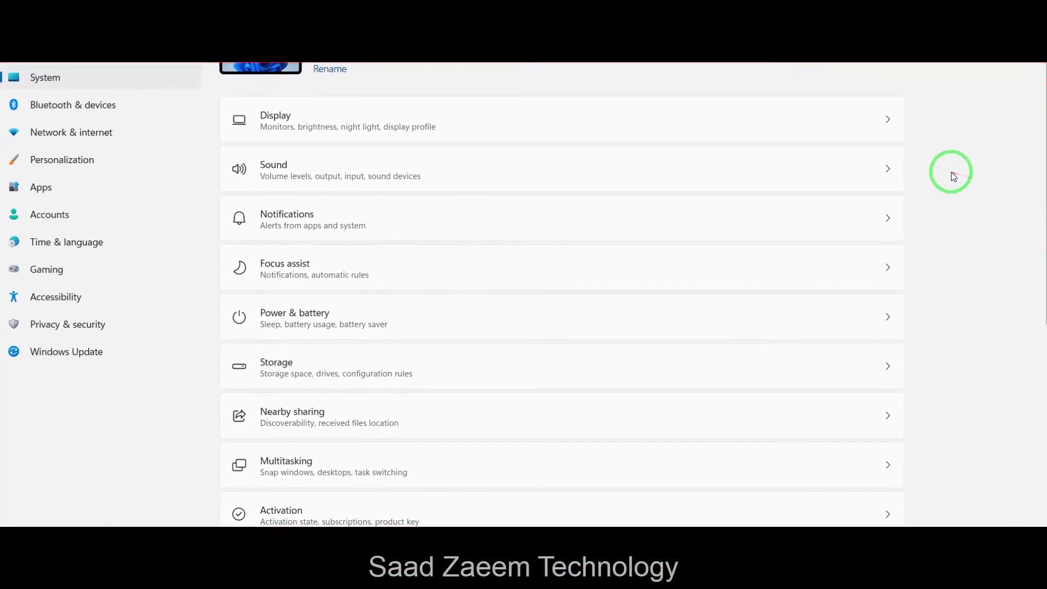
# - In Windows Settings, look through the installed apps under Apps & features and view the uninstall option for ASTRO Command Center
pyautogui.click(67, 191)
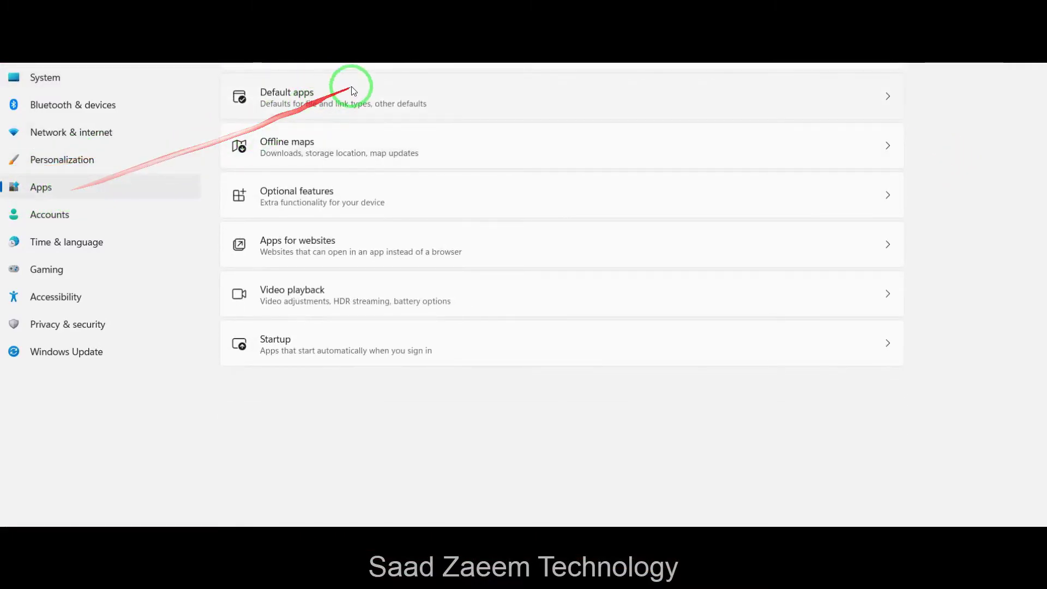
pyautogui.doubleClick(338, 60)
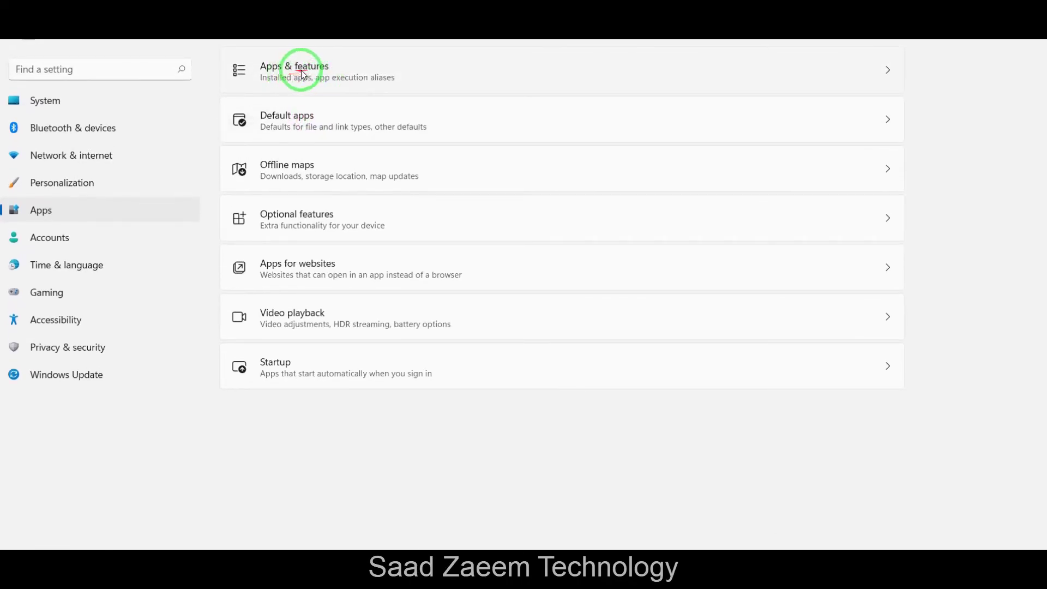
pyautogui.click(301, 78)
pyautogui.scroll(-10, 671, 478)
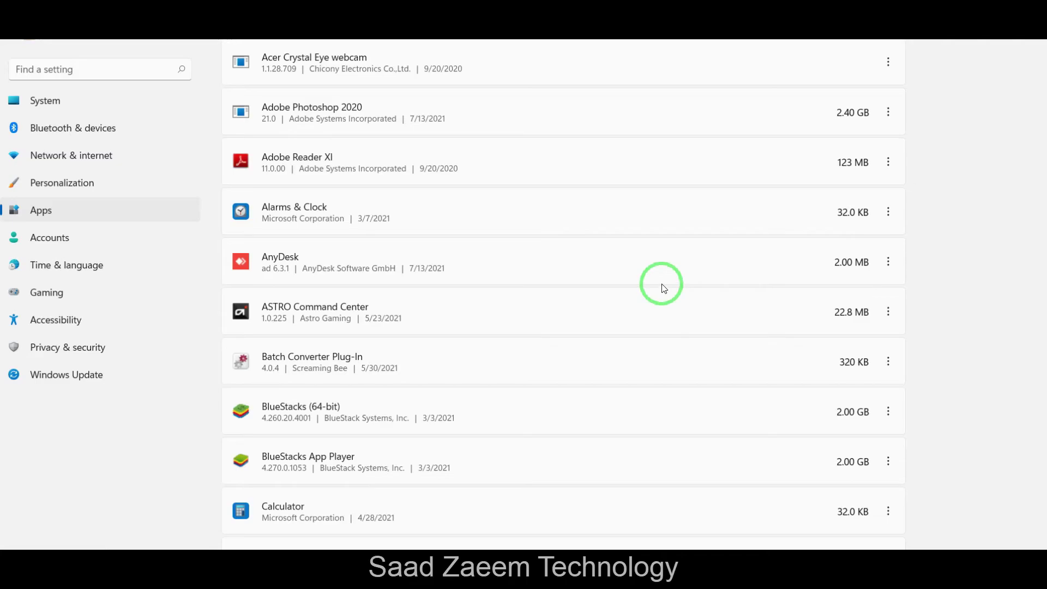
pyautogui.scroll(-2, 644, 276)
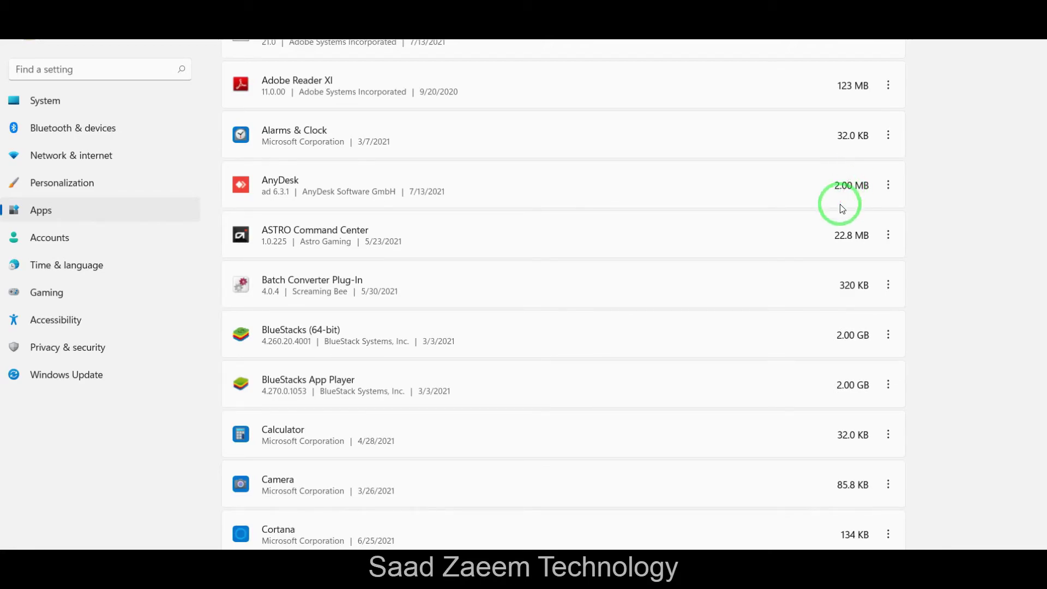
pyautogui.click(887, 242)
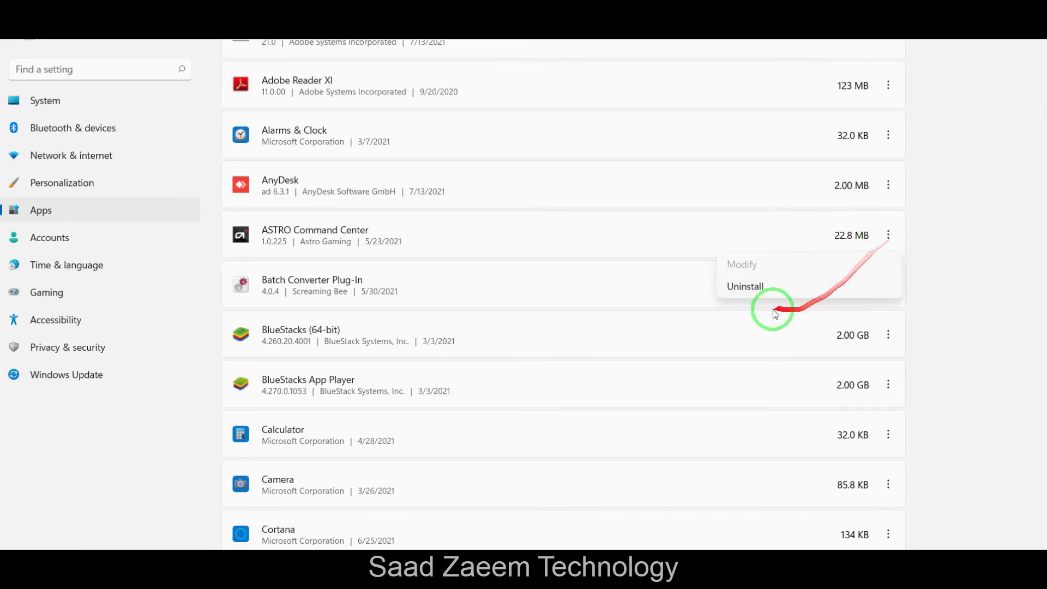
pyautogui.click(673, 243)
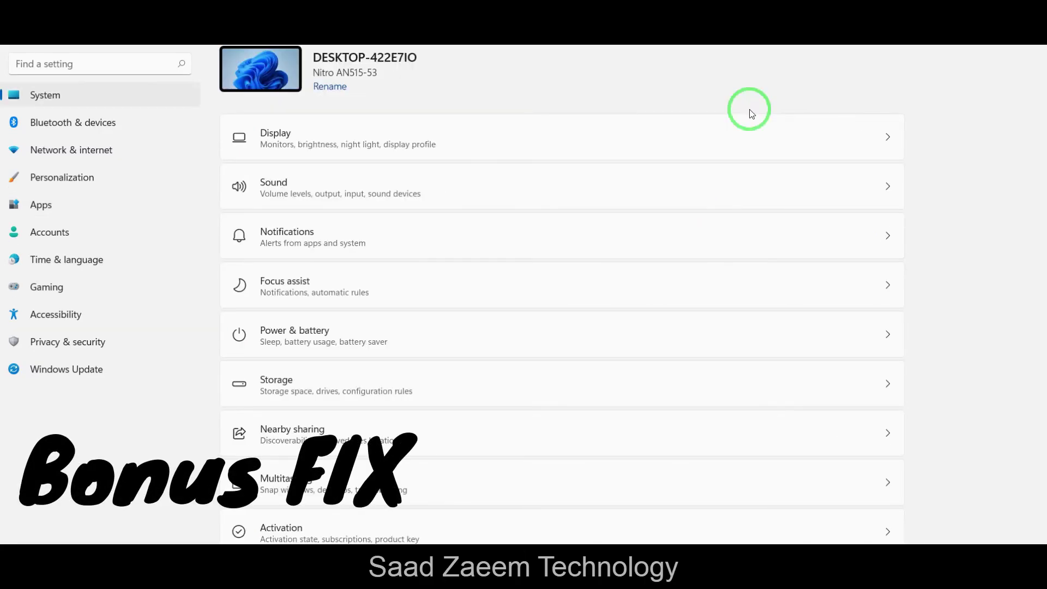
# - Open the Game Mode settings in the Gaming section of Windows Settings
pyautogui.click(28, 289)
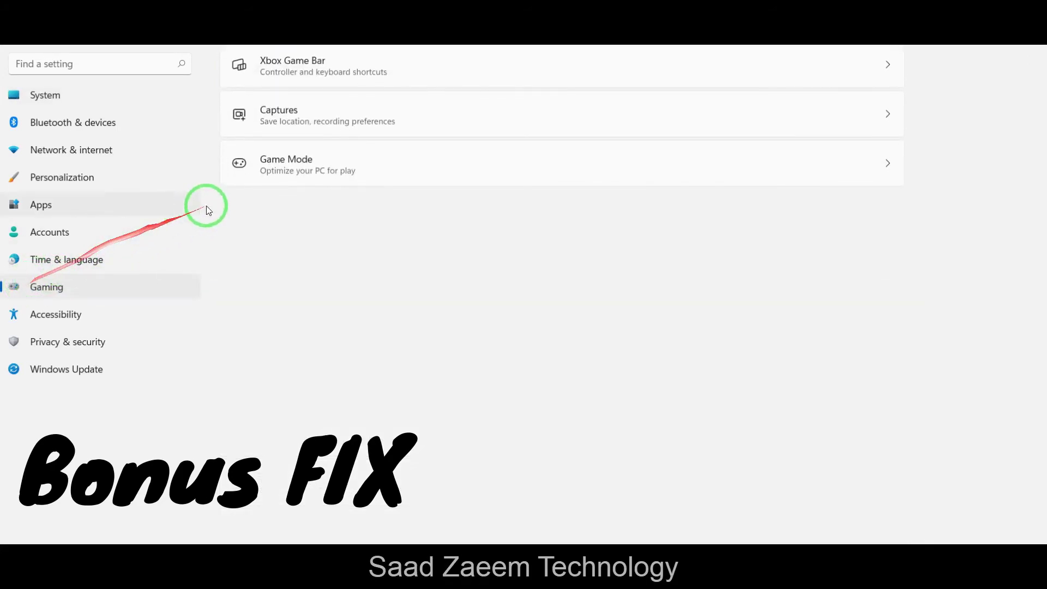
pyautogui.click(288, 162)
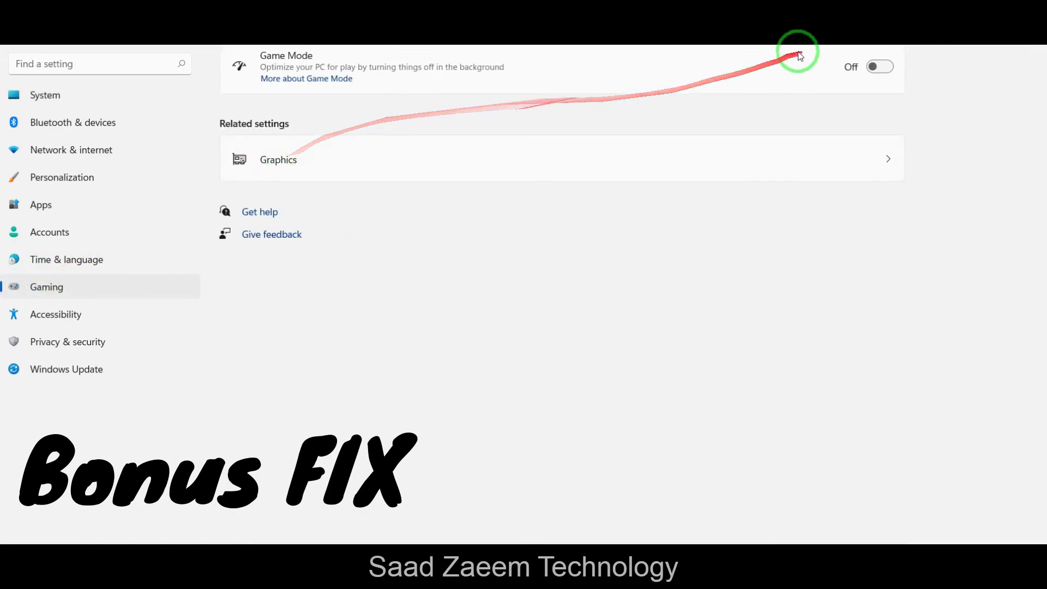